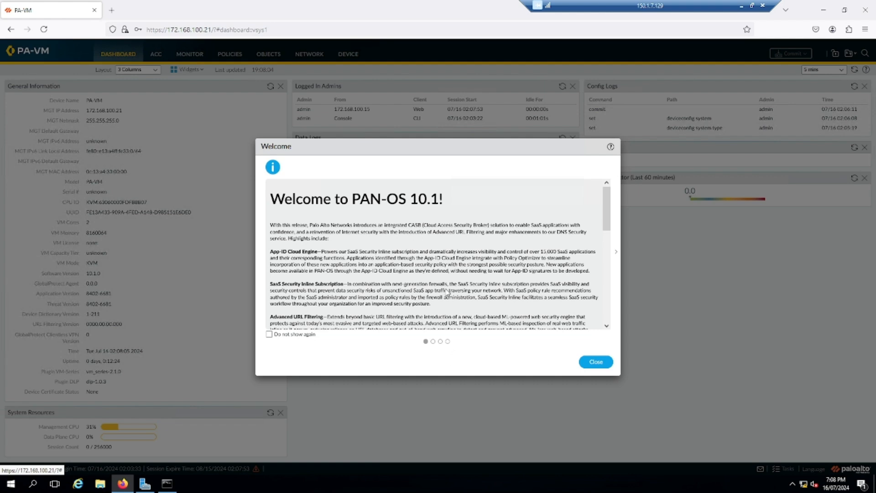
Step: Dismiss the welcome messages permanently and choose Remind Me Later for telemetry data collection
{"action": "left_click_drag", "start_coordinate": [607, 207], "coordinate": [608, 300]}
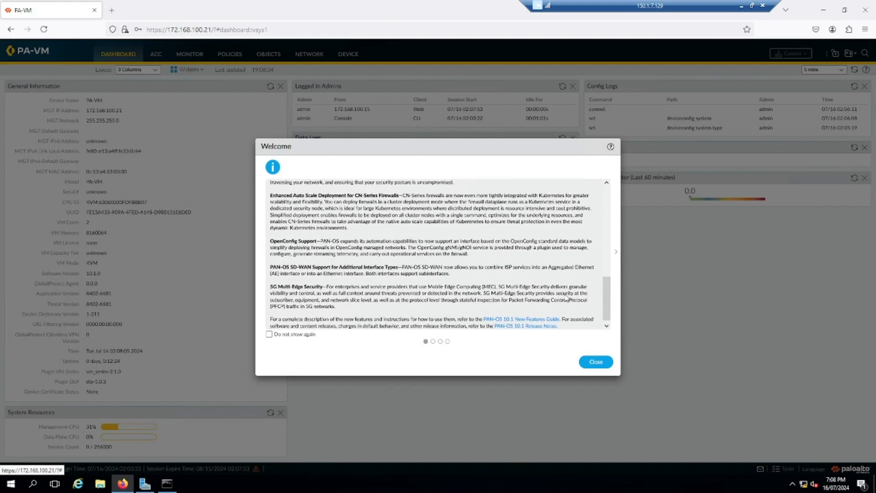
{"action": "left_click", "coordinate": [433, 342]}
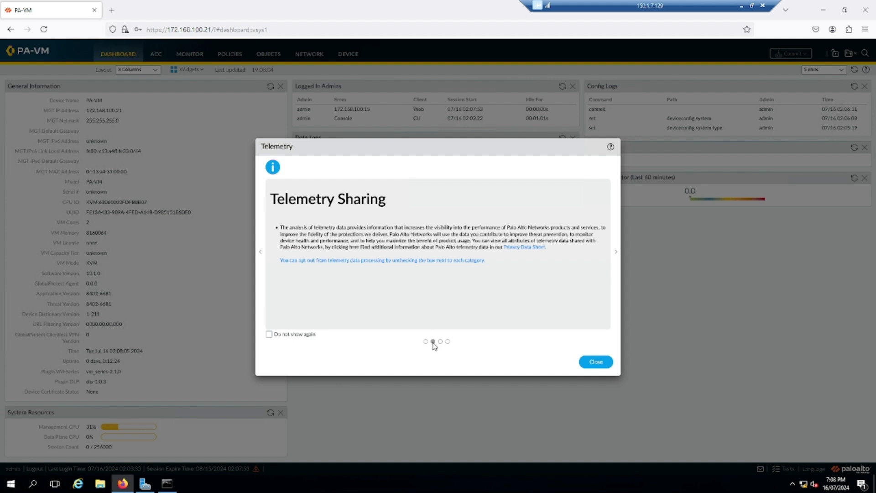
{"action": "left_click", "coordinate": [448, 341]}
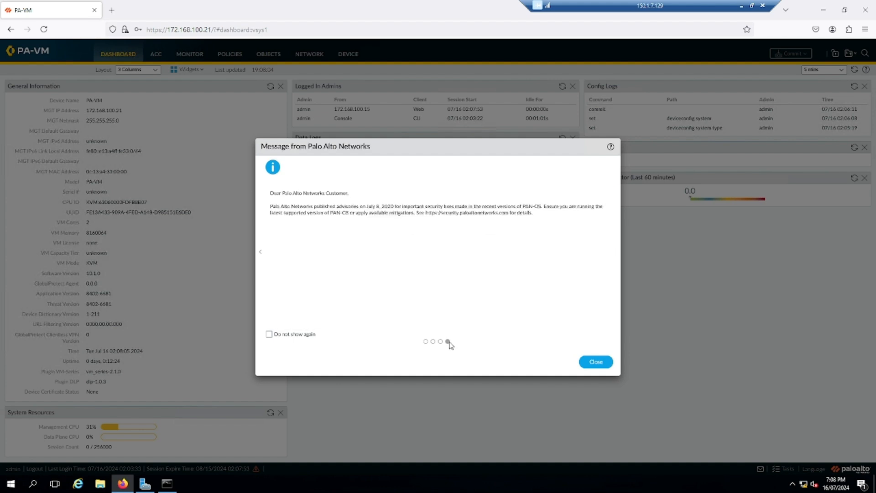
{"action": "left_click", "coordinate": [271, 336]}
{"action": "left_click", "coordinate": [596, 362]}
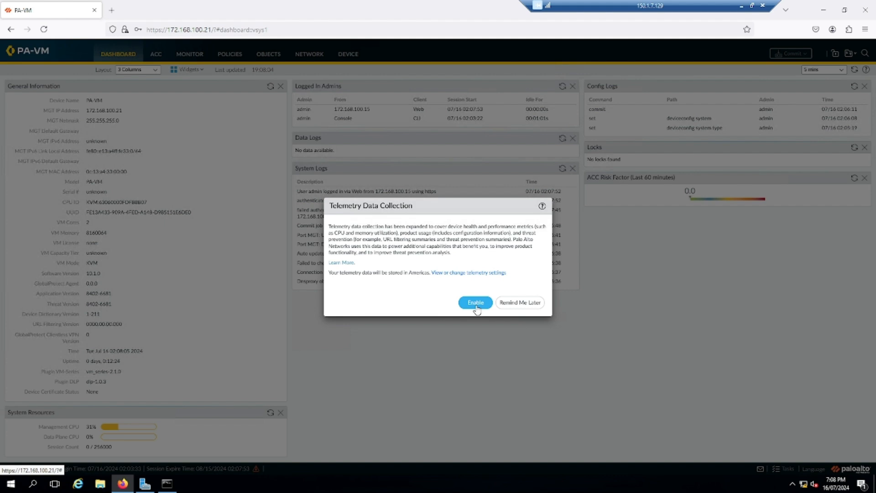
{"action": "left_click", "coordinate": [520, 308]}
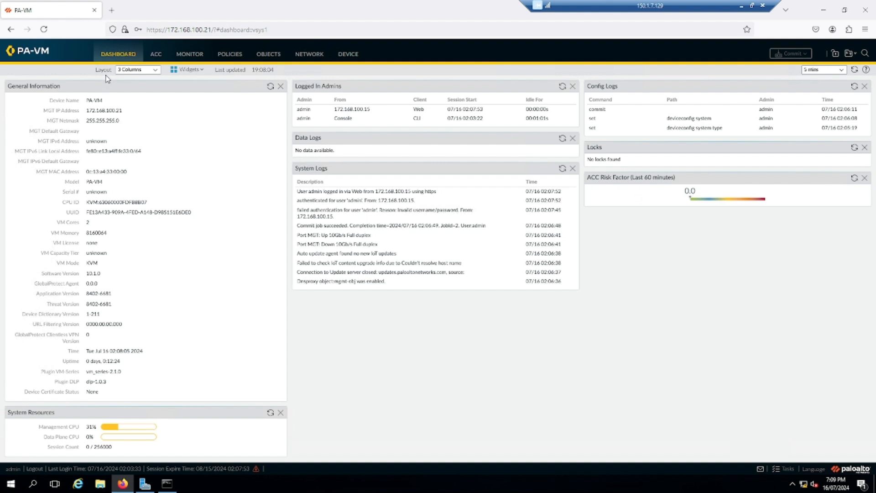
Step: Switch the dashboard layout to 2 Columns, back to 3 Columns, then reload the interface
{"action": "left_click", "coordinate": [154, 71]}
{"action": "left_click", "coordinate": [134, 83]}
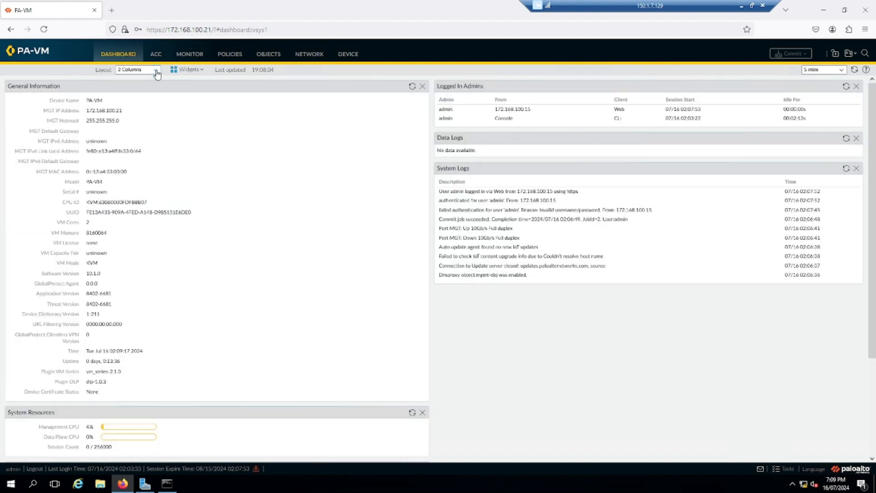
{"action": "left_click", "coordinate": [156, 70]}
{"action": "left_click", "coordinate": [137, 92]}
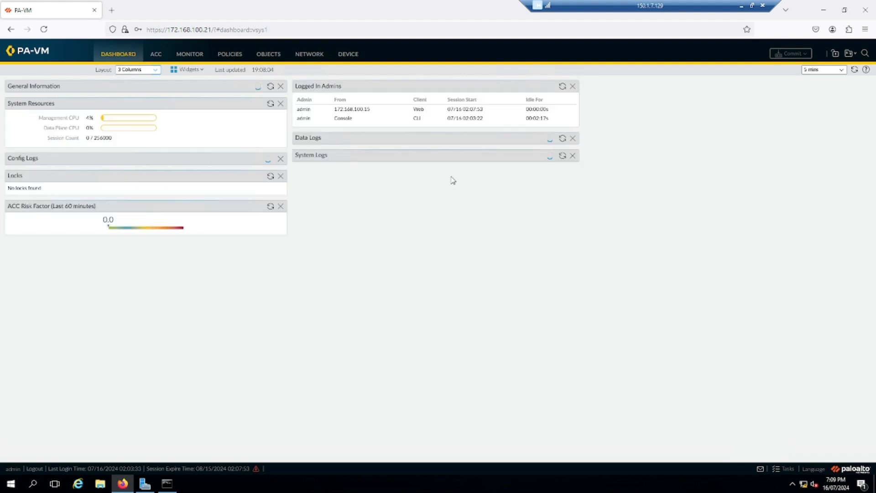
{"action": "left_click", "coordinate": [44, 29]}
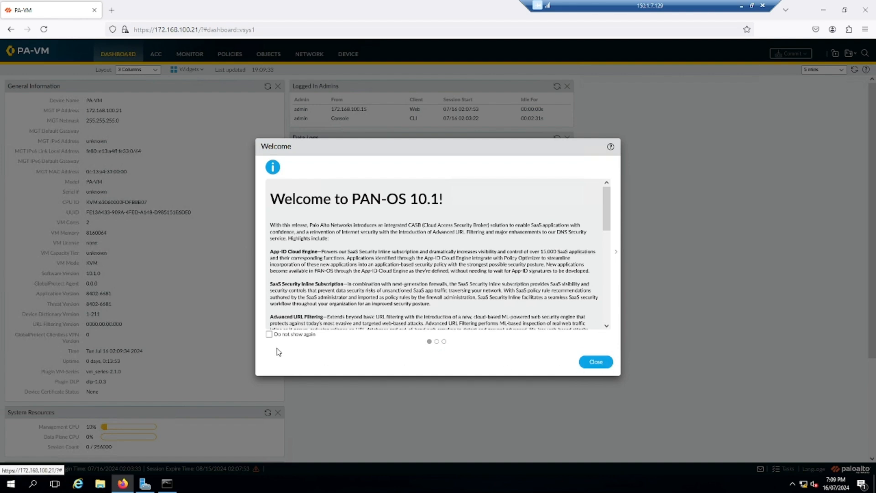
Step: Dismiss the welcome message permanently and postpone the telemetry prompt
{"action": "left_click", "coordinate": [269, 334]}
{"action": "left_click", "coordinate": [599, 362]}
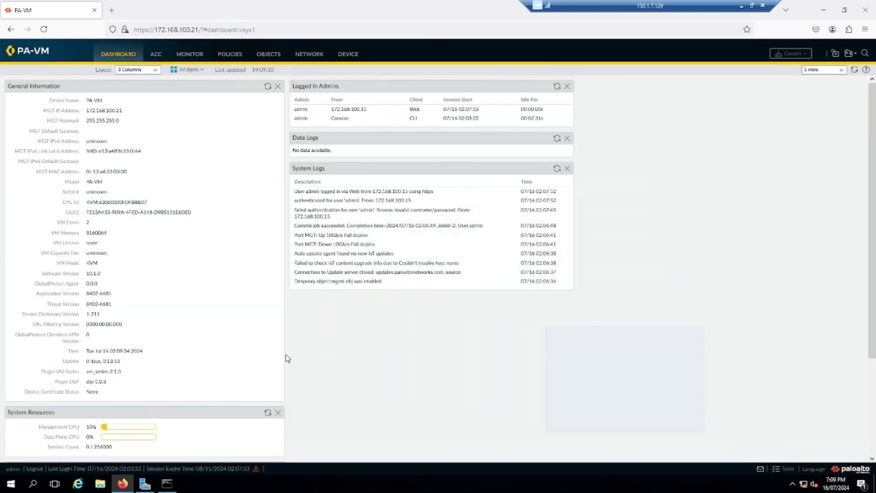
{"action": "left_click", "coordinate": [520, 303]}
Step: Keep the dashboard layout at 3 Columns and browse the available widgets
{"action": "left_click", "coordinate": [153, 71]}
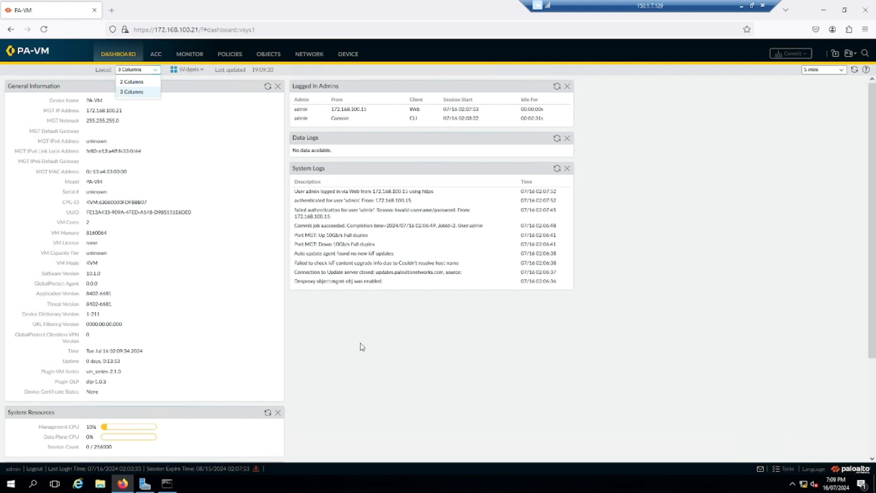
{"action": "scroll", "coordinate": [361, 346], "scroll_direction": "down", "scroll_amount": 3}
{"action": "scroll", "coordinate": [310, 329], "scroll_direction": "up", "scroll_amount": 3}
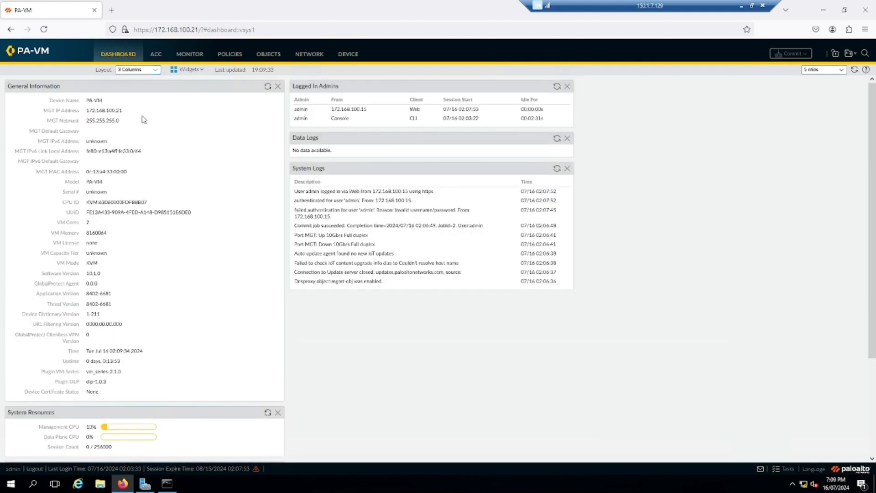
{"action": "left_click", "coordinate": [155, 69]}
{"action": "left_click", "coordinate": [140, 93]}
{"action": "left_click", "coordinate": [201, 73]}
{"action": "mouse_move", "coordinate": [207, 83]}
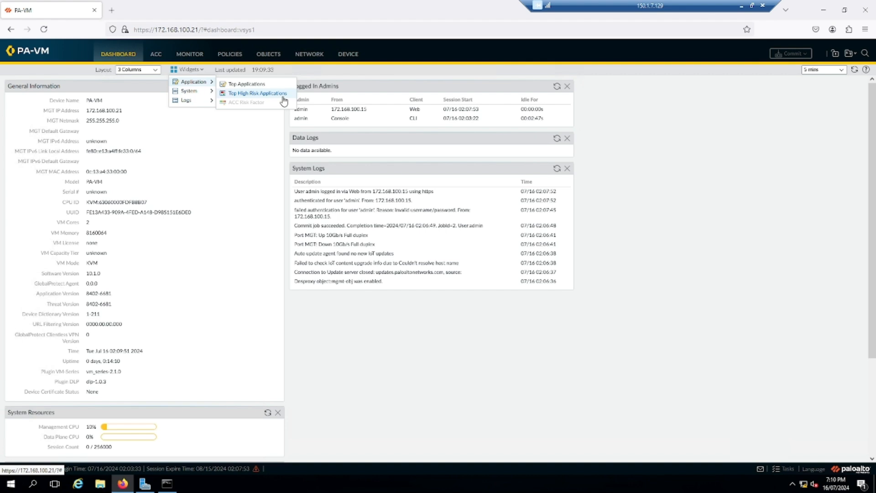
{"action": "left_click", "coordinate": [211, 90]}
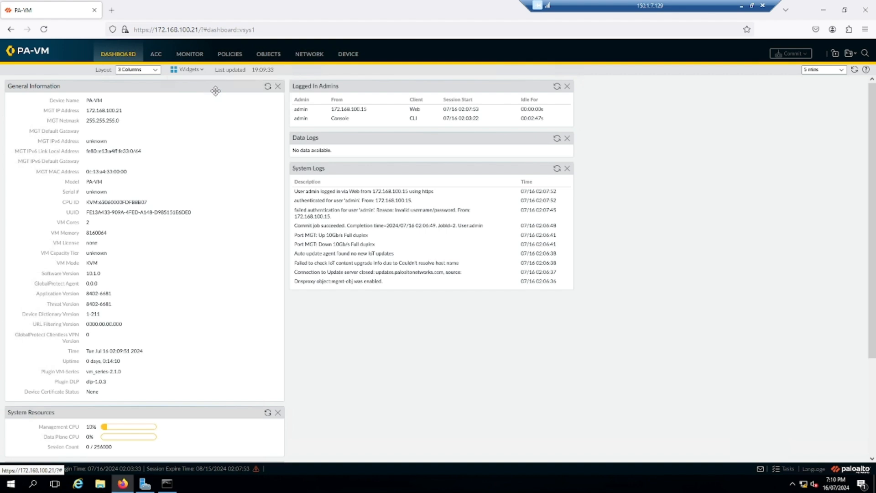
{"action": "left_click", "coordinate": [188, 68]}
{"action": "mouse_move", "coordinate": [208, 91]}
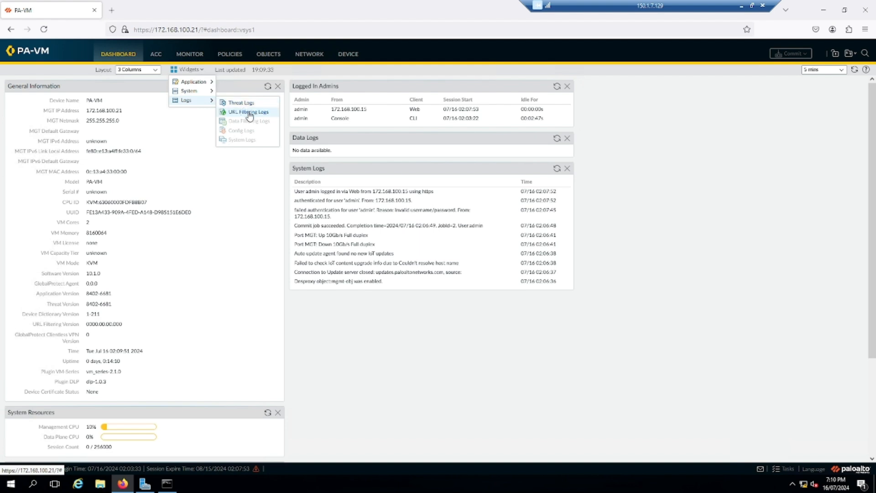
{"action": "left_click_drag", "start_coordinate": [253, 70], "coordinate": [295, 73]}
{"action": "left_click", "coordinate": [295, 73]}
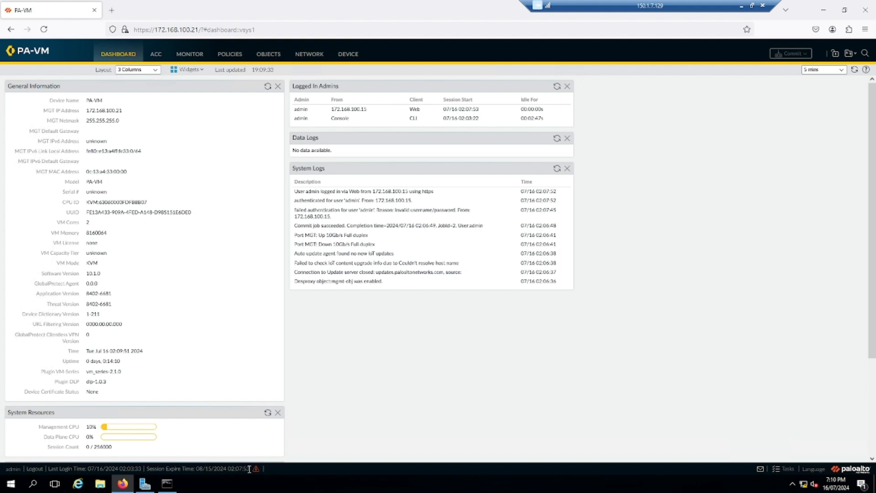
{"action": "left_click_drag", "start_coordinate": [250, 468], "coordinate": [230, 468]}
Step: Silence the pending telemetry message so it won't show again
{"action": "left_click", "coordinate": [759, 471]}
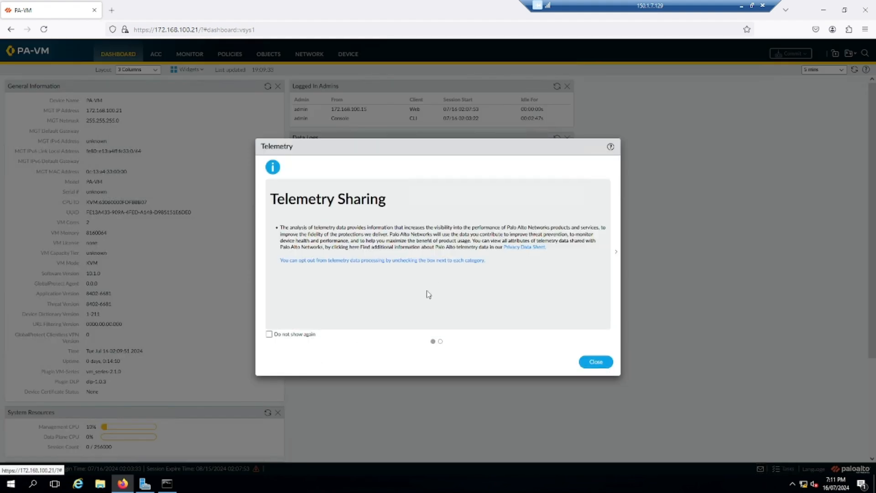
{"action": "left_click", "coordinate": [269, 335]}
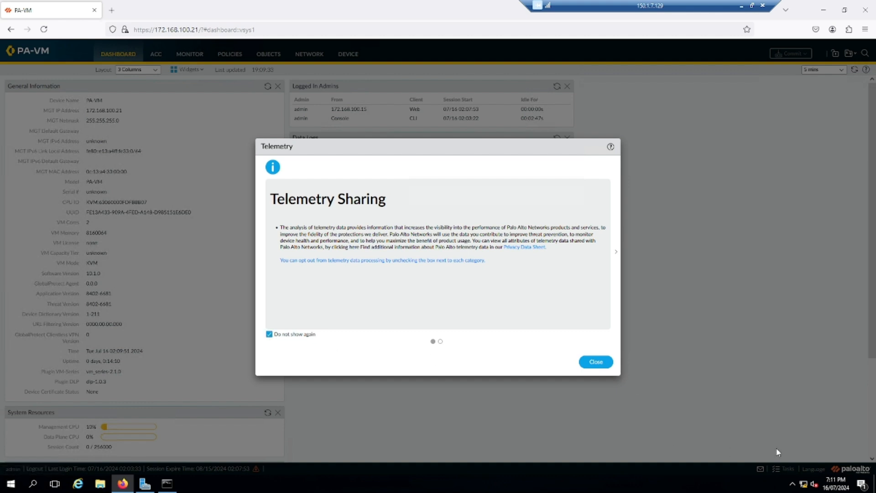
{"action": "left_click", "coordinate": [593, 362]}
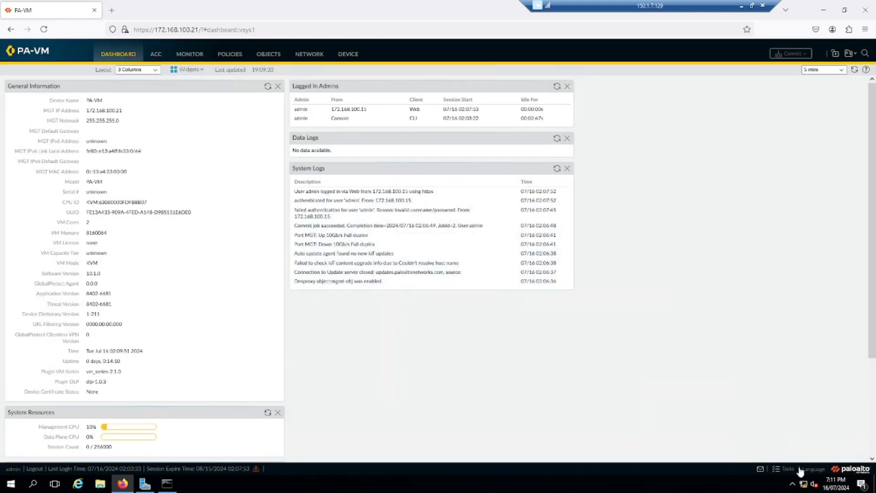
Step: Review the task list and language setting without changes, then switch to the ACC view
{"action": "left_click", "coordinate": [781, 469]}
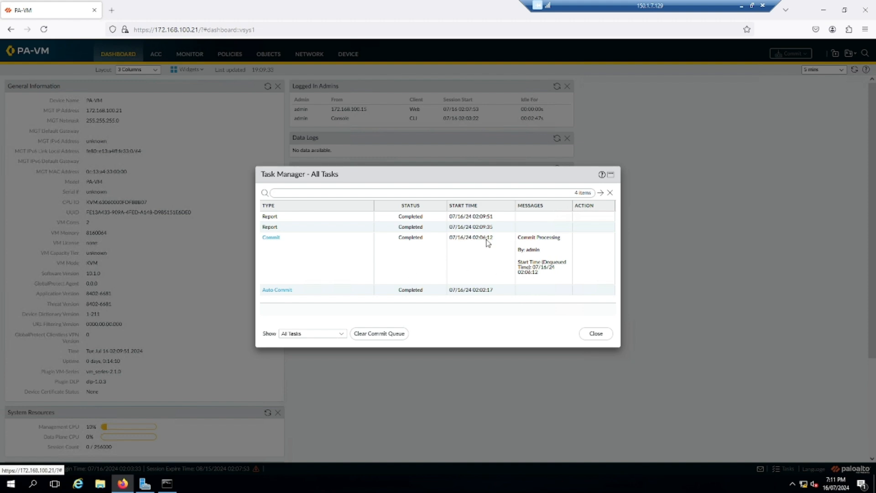
{"action": "left_click", "coordinate": [602, 334]}
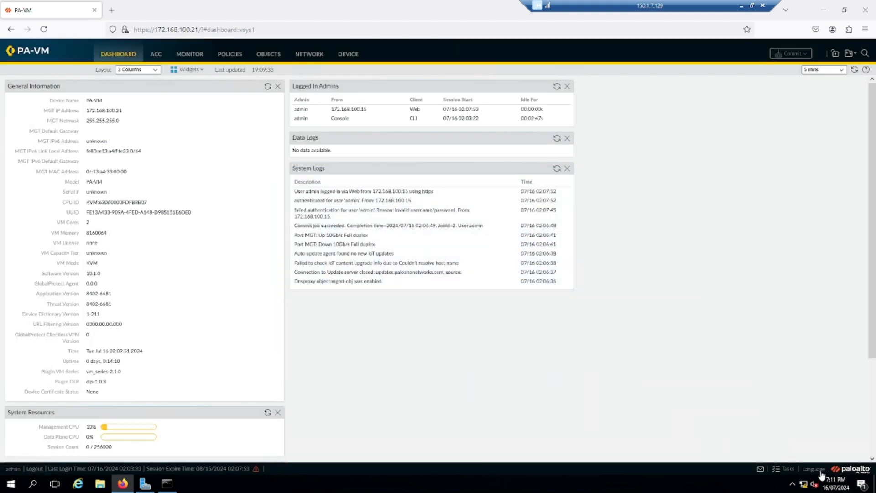
{"action": "left_click", "coordinate": [814, 468]}
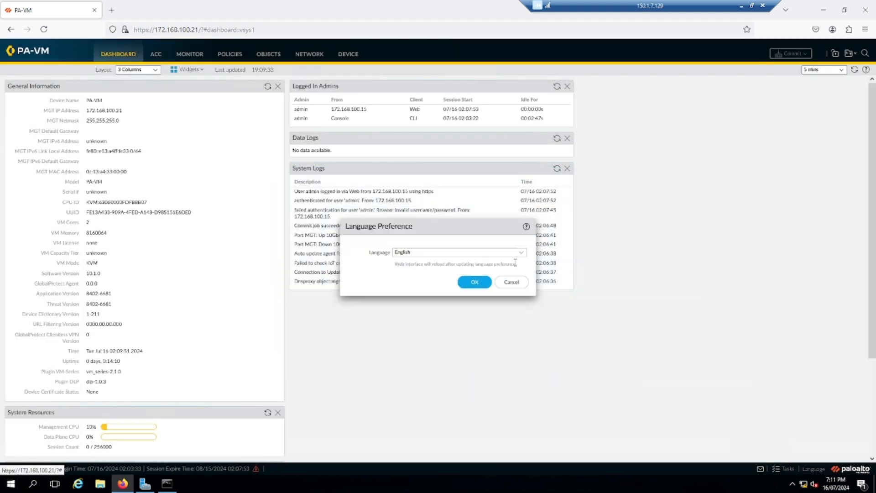
{"action": "left_click", "coordinate": [521, 284]}
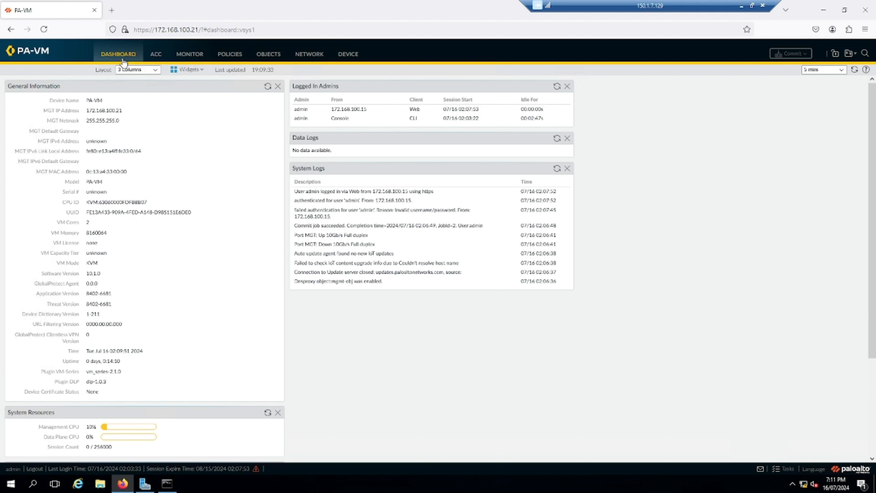
{"action": "left_click", "coordinate": [158, 55]}
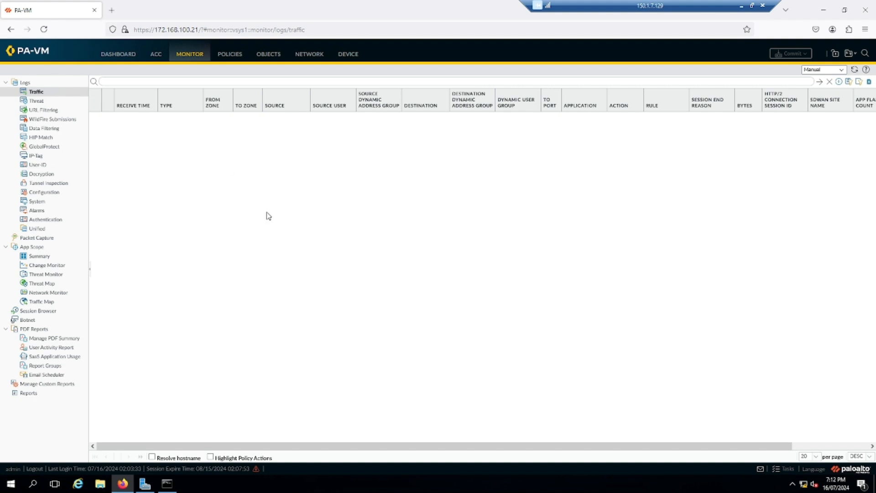
Step: View the Security policy rules, then the empty Addresses list under Objects
{"action": "left_click", "coordinate": [230, 54]}
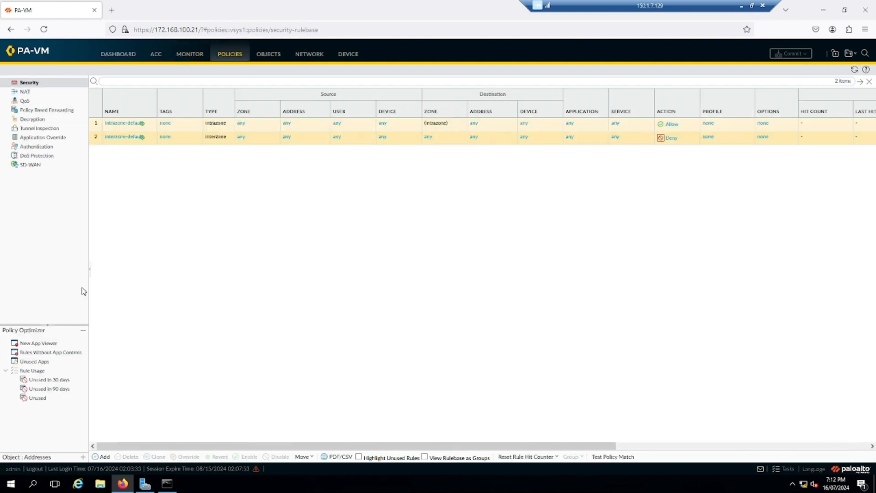
{"action": "left_click", "coordinate": [275, 56]}
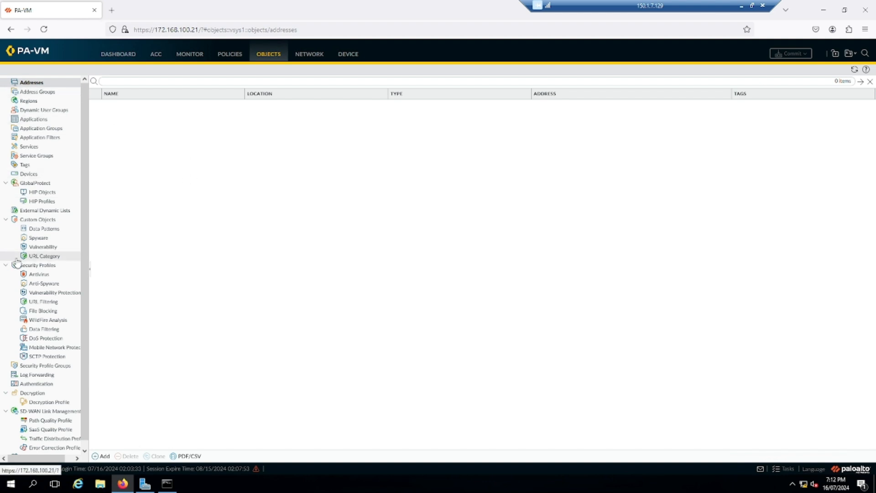
Step: Open Network > Interfaces > Ethernet to view the 24 Ethernet interfaces
{"action": "scroll", "coordinate": [41, 263], "scroll_direction": "down", "scroll_amount": 1}
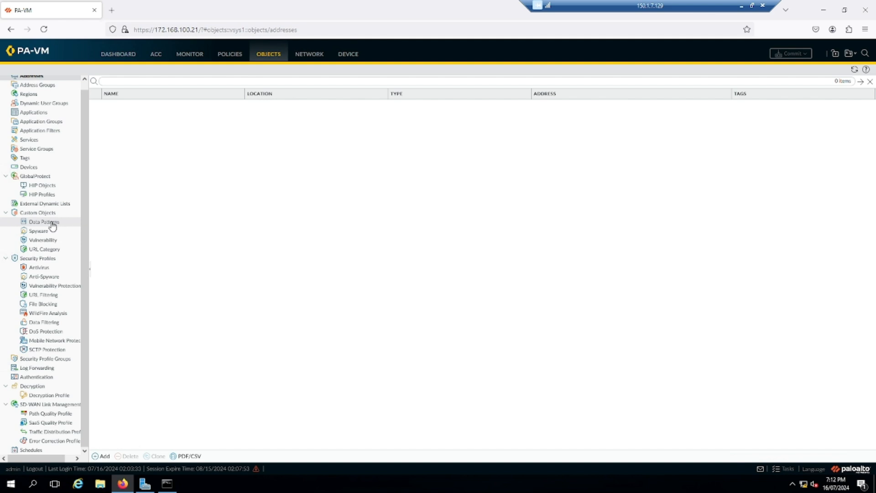
{"action": "scroll", "coordinate": [55, 240], "scroll_direction": "up", "scroll_amount": 1}
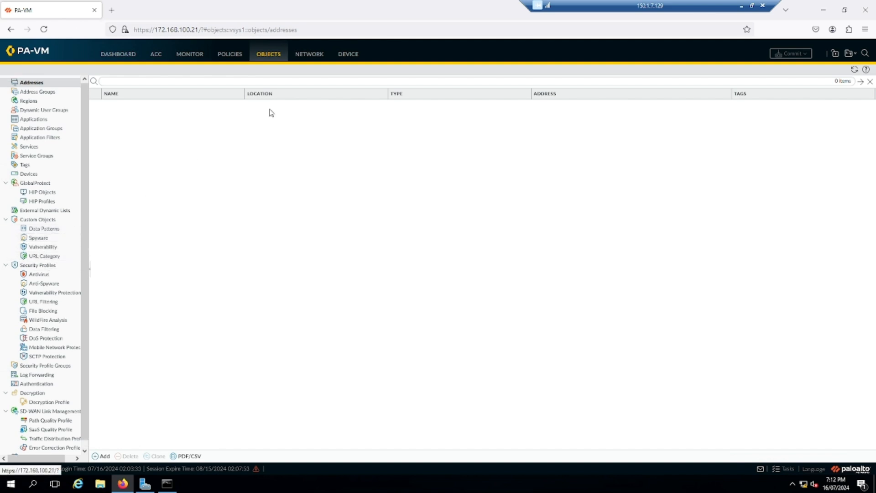
{"action": "left_click", "coordinate": [311, 55]}
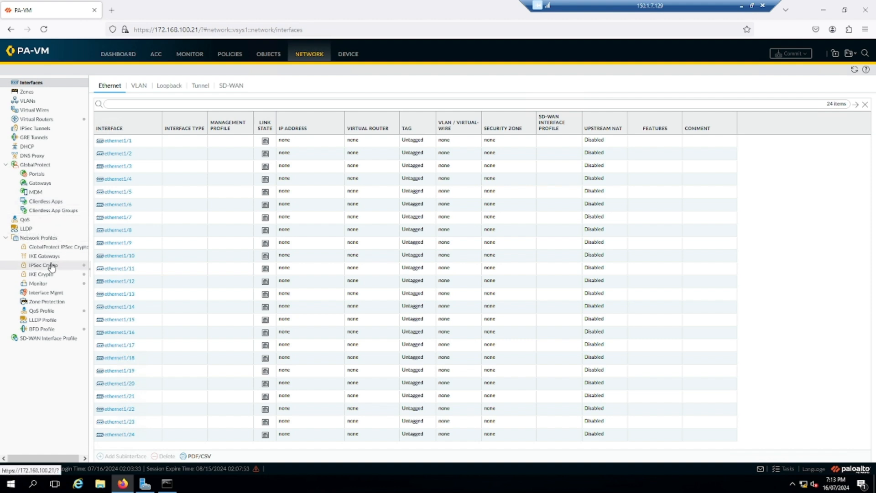
Step: Open Device > Setup > Management to view hostname, domain and time zone settings
{"action": "left_click", "coordinate": [347, 61]}
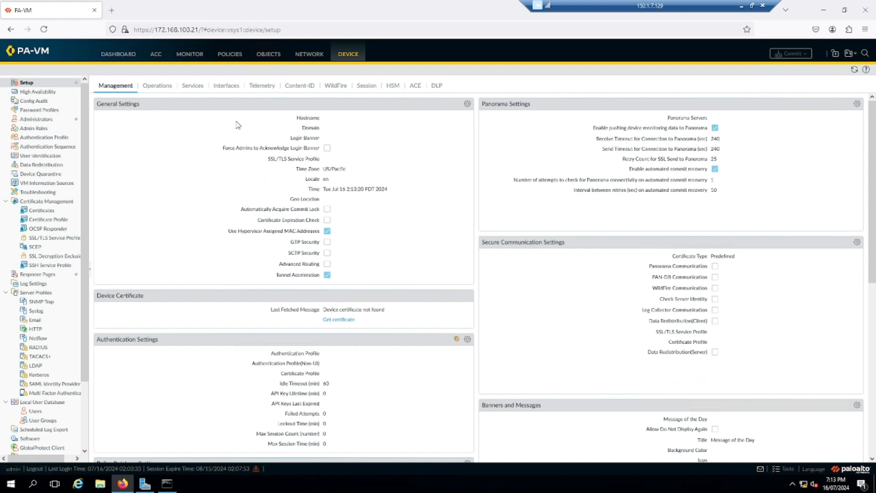
{"action": "scroll", "coordinate": [49, 233], "scroll_direction": "down", "scroll_amount": 3}
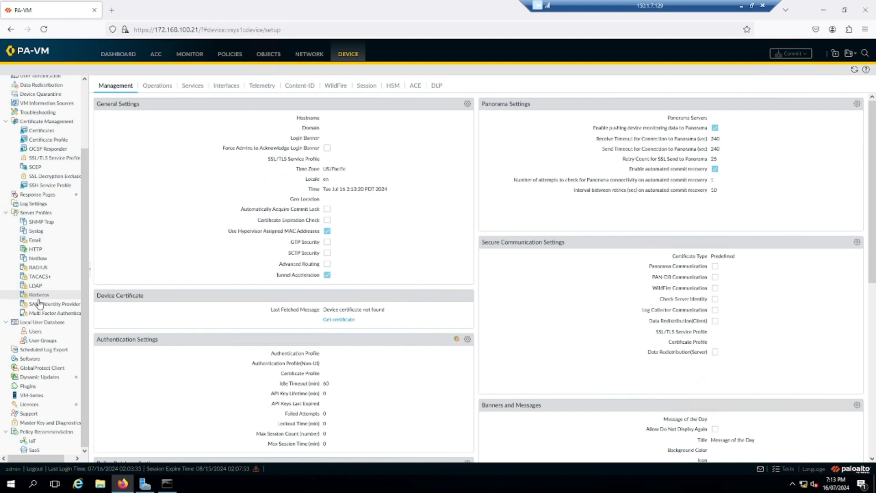
{"action": "scroll", "coordinate": [43, 305], "scroll_direction": "up", "scroll_amount": 3}
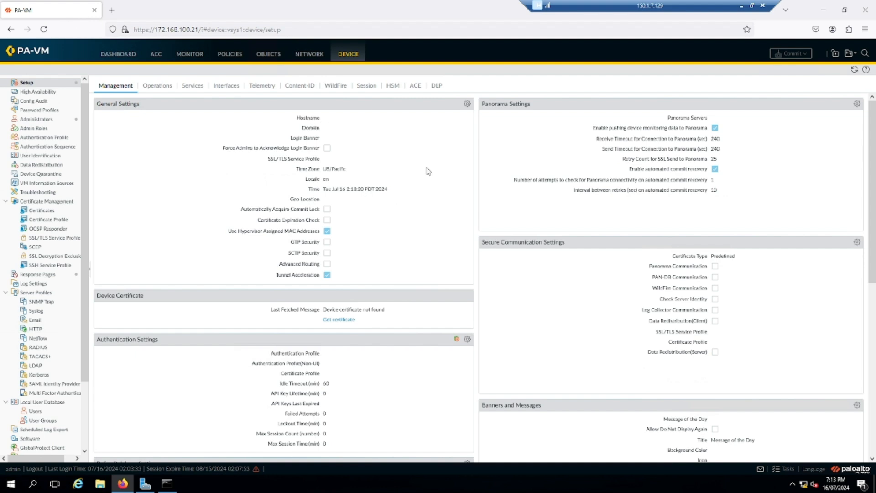
Step: In General Settings, set the domain to sysable.com.au
{"action": "left_click", "coordinate": [467, 104]}
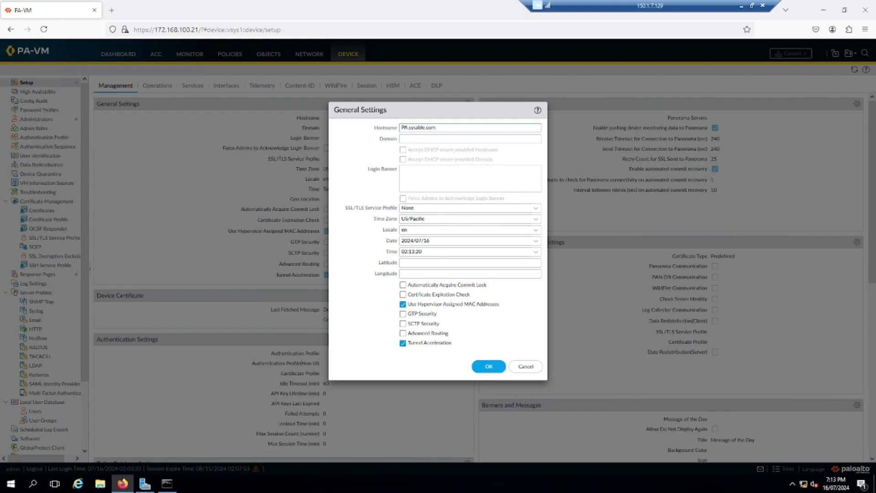
{"action": "key", "text": "Tab"}
{"action": "type", "text": "sysable.com.au"}
{"action": "key", "text": "Tab"}
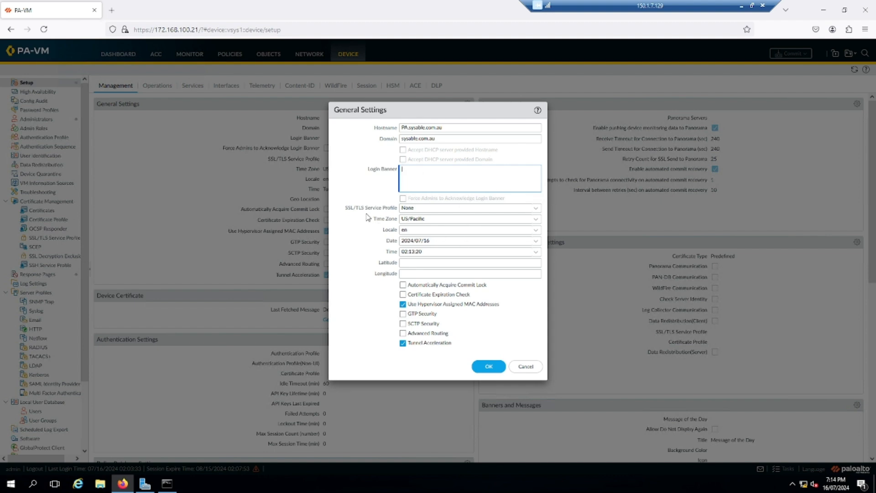
{"action": "left_click_drag", "start_coordinate": [344, 208], "coordinate": [393, 211]}
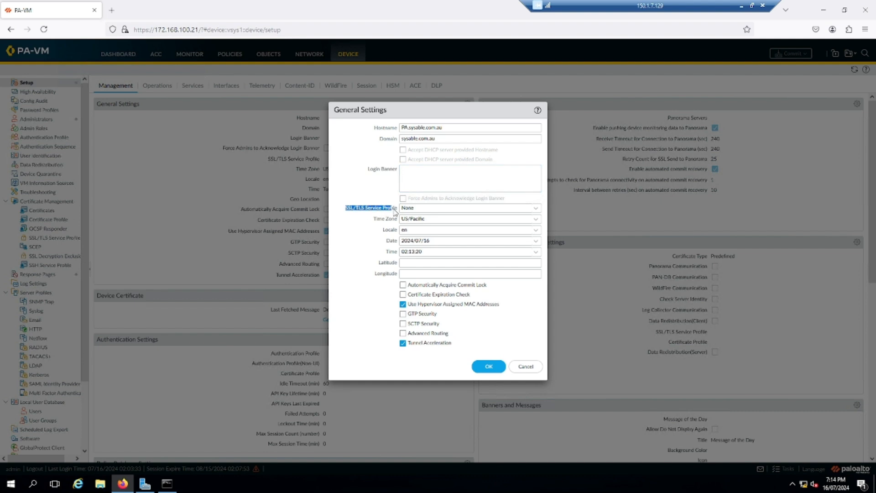
{"action": "left_click", "coordinate": [124, 30]}
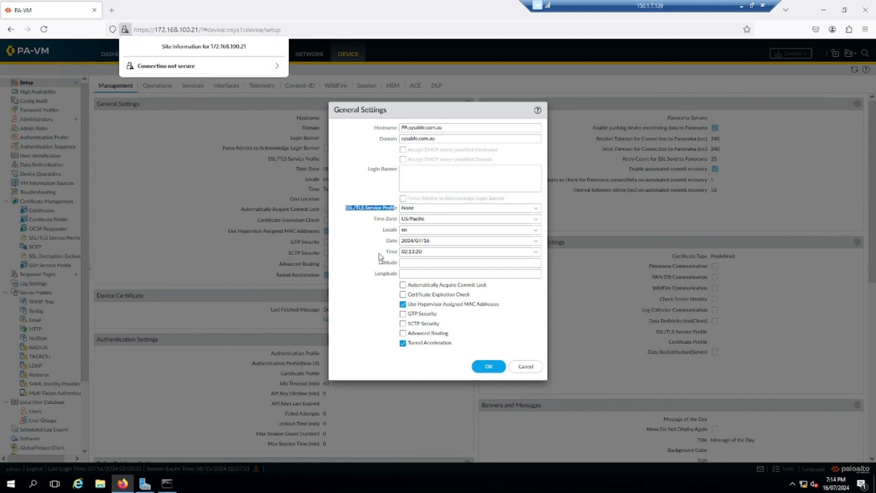
{"action": "left_click", "coordinate": [365, 256]}
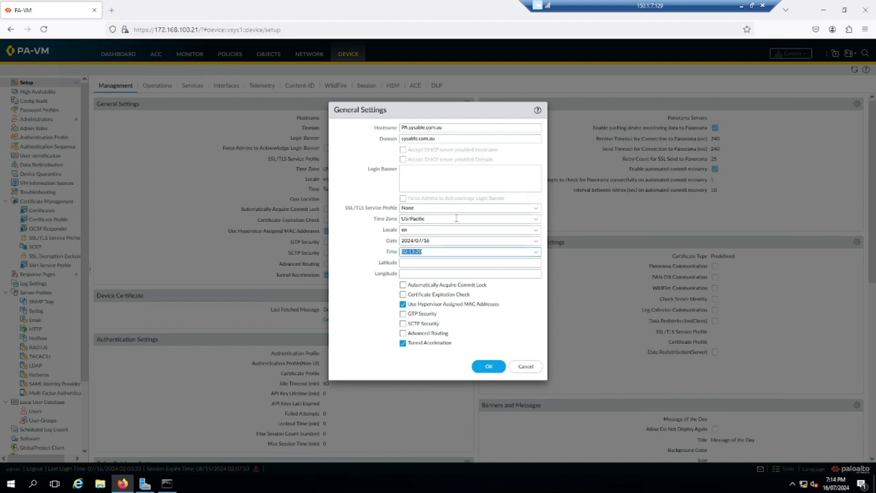
{"action": "left_click", "coordinate": [372, 243]}
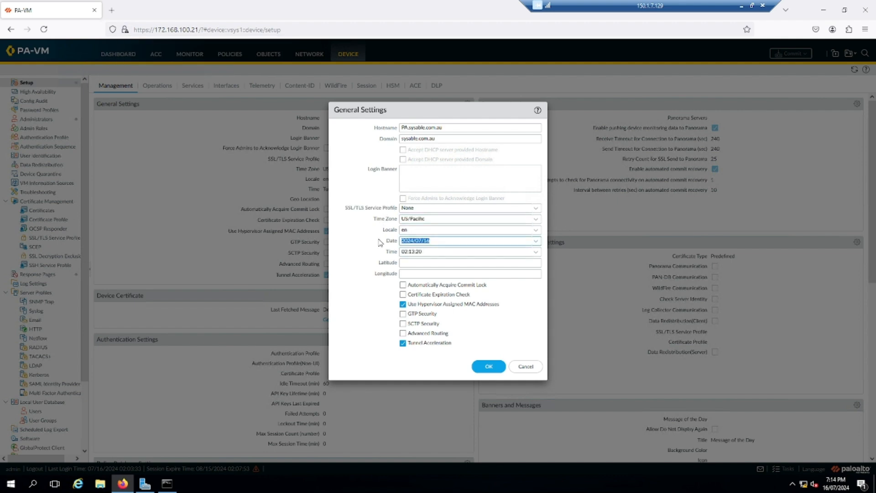
Step: Set the time zone to Australia/Melbourne
{"action": "left_click", "coordinate": [536, 223]}
{"action": "scroll", "coordinate": [475, 273], "scroll_direction": "down", "scroll_amount": 10}
{"action": "scroll", "coordinate": [473, 278], "scroll_direction": "down", "scroll_amount": 20}
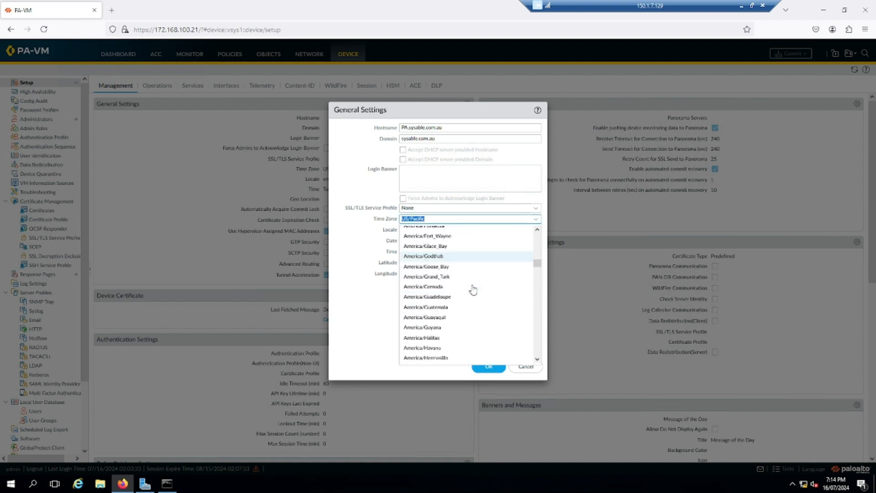
{"action": "scroll", "coordinate": [473, 292], "scroll_direction": "down", "scroll_amount": 20}
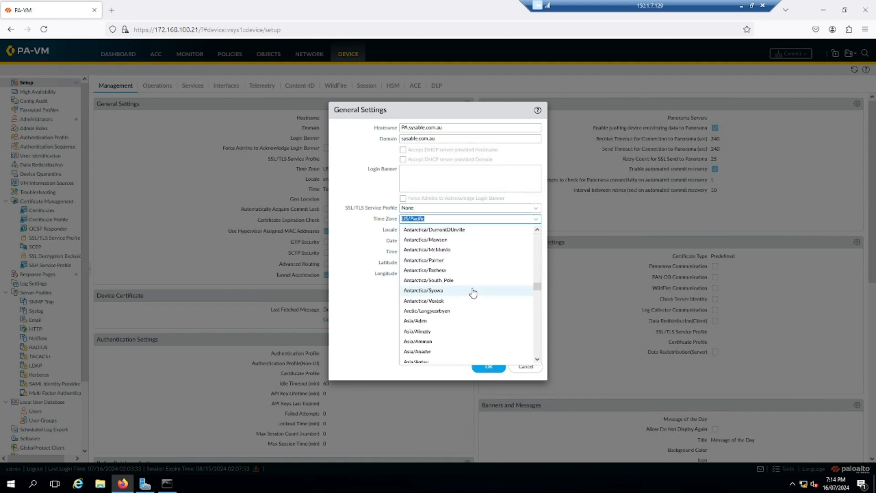
{"action": "scroll", "coordinate": [473, 294], "scroll_direction": "down", "scroll_amount": 20}
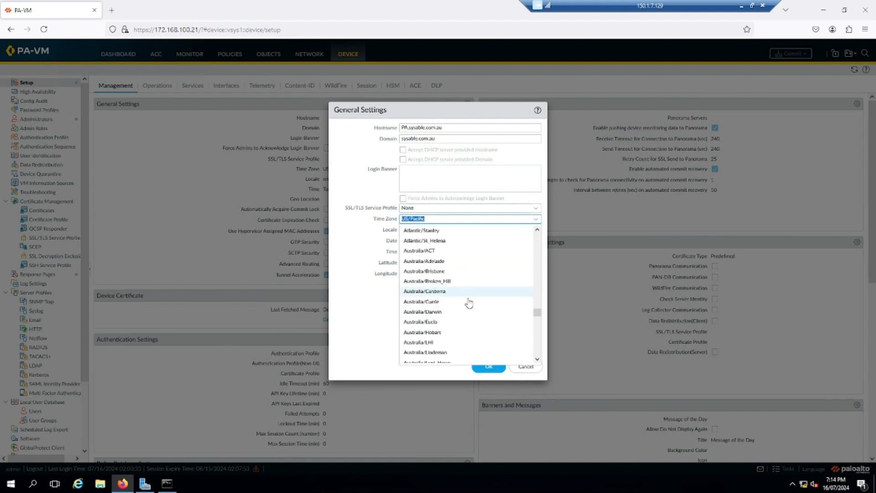
{"action": "scroll", "coordinate": [461, 286], "scroll_direction": "up", "scroll_amount": 4}
{"action": "scroll", "coordinate": [476, 277], "scroll_direction": "down", "scroll_amount": 1}
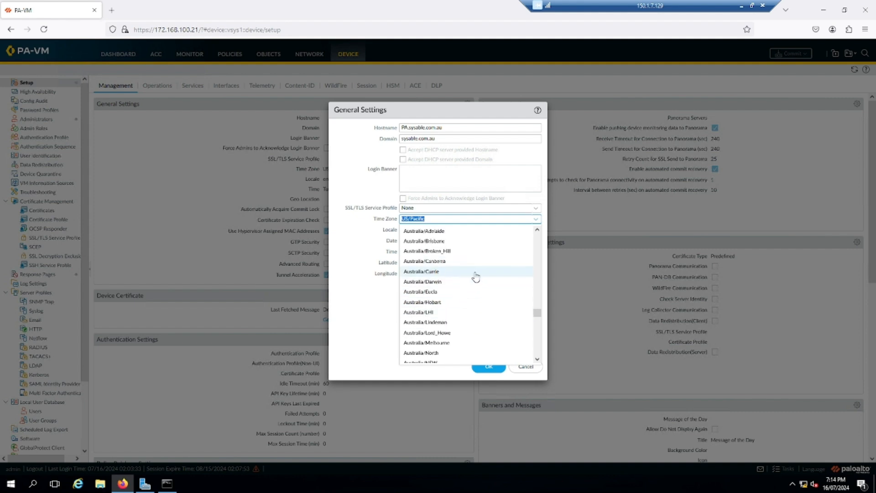
{"action": "left_click", "coordinate": [448, 343]}
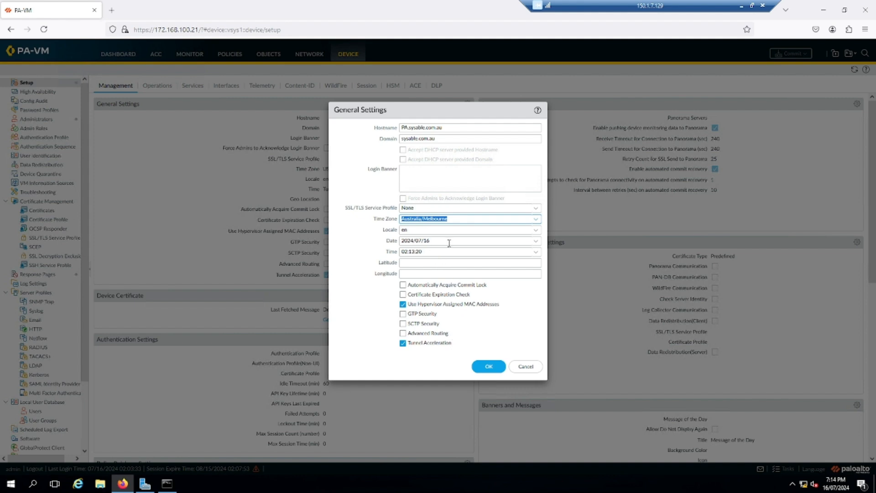
Step: Set the time to 19:15:00
{"action": "left_click", "coordinate": [431, 250]}
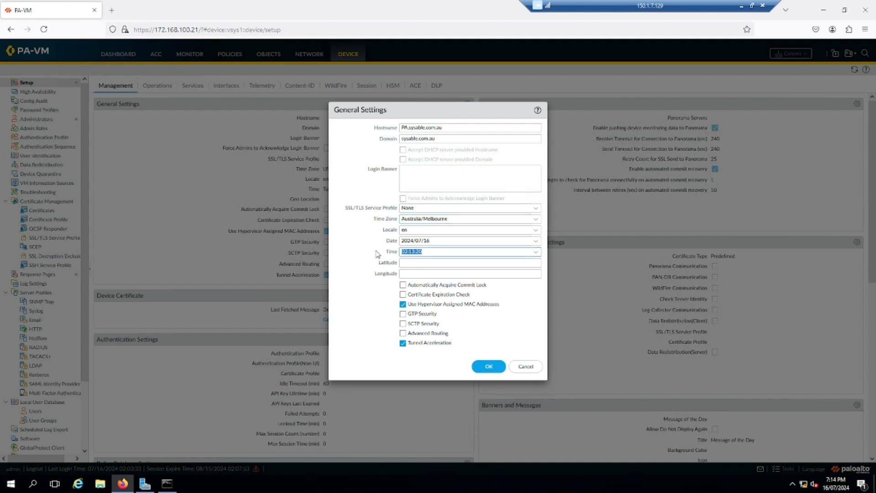
{"action": "type", "text": "19"}
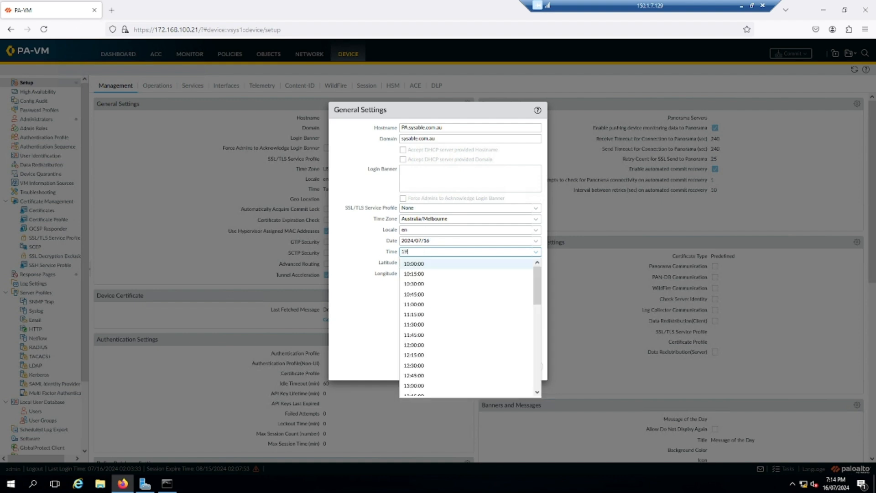
{"action": "type", "text": ":15:00"}
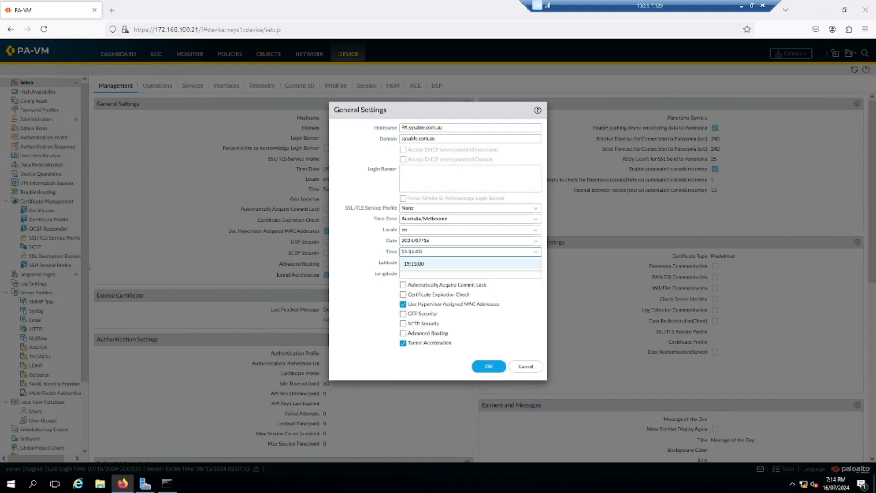
{"action": "left_click", "coordinate": [419, 267]}
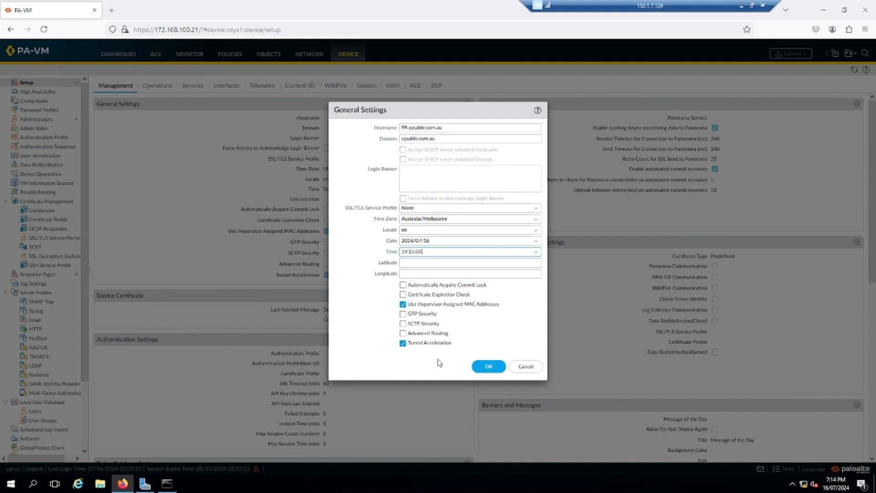
Step: Save the General Settings, then log back in with the administrator credentials after the session timeout
{"action": "left_click", "coordinate": [495, 366]}
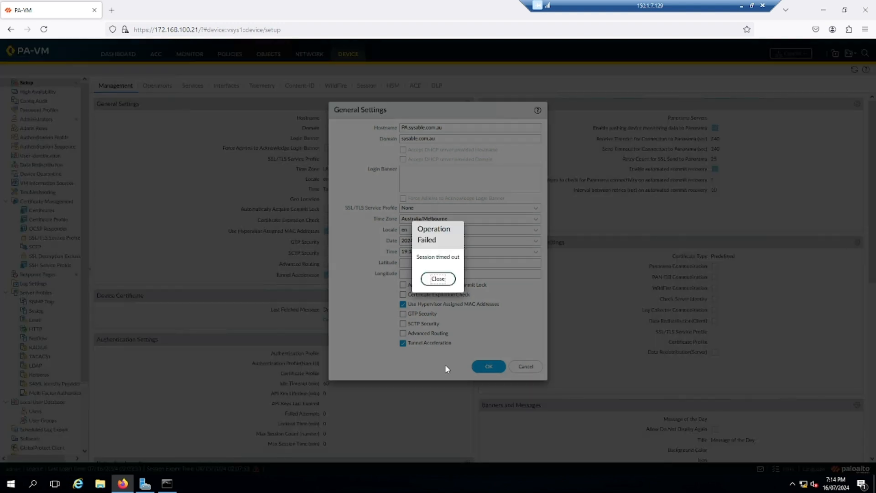
{"action": "left_click", "coordinate": [438, 280]}
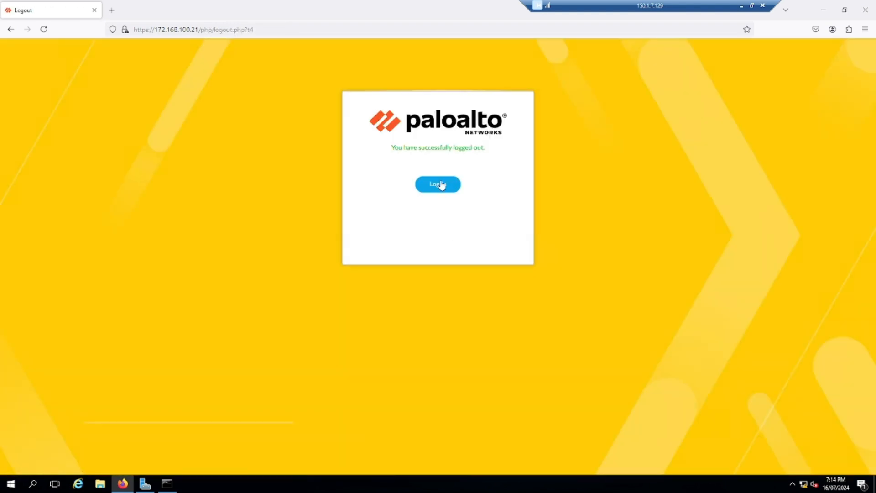
{"action": "left_click", "coordinate": [440, 184]}
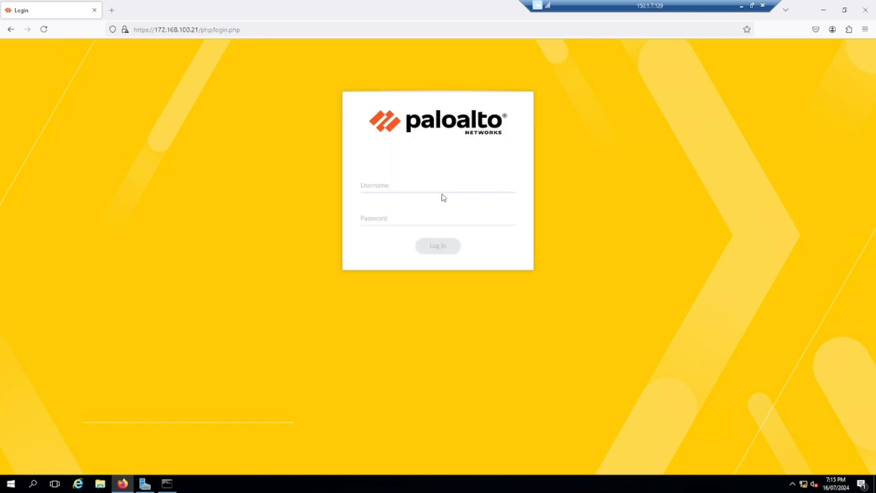
{"action": "type", "text": "adm****"}
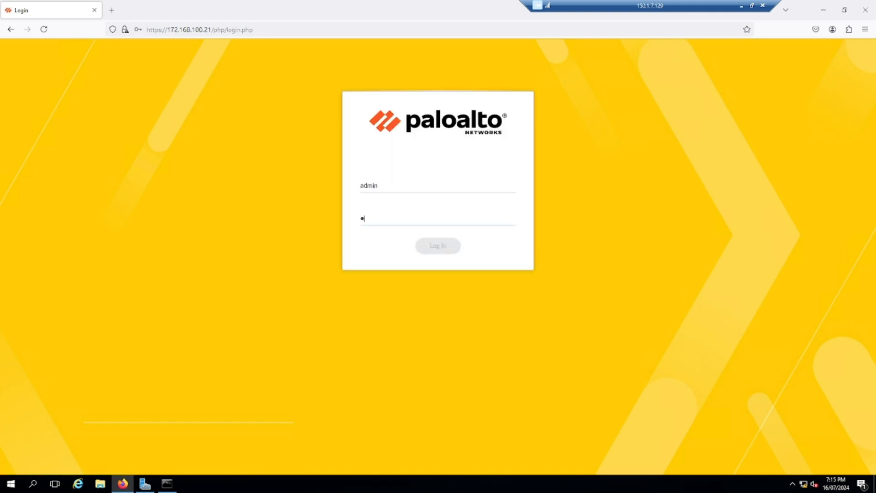
{"action": "key", "text": "Return"}
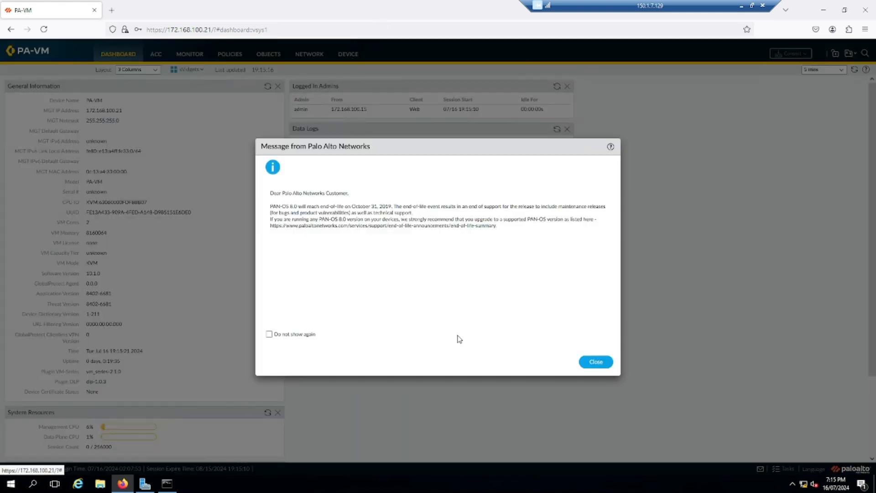
Step: Dismiss the end-of-life notice permanently, postpone telemetry, and return to Device > Setup > Management
{"action": "left_click", "coordinate": [269, 335]}
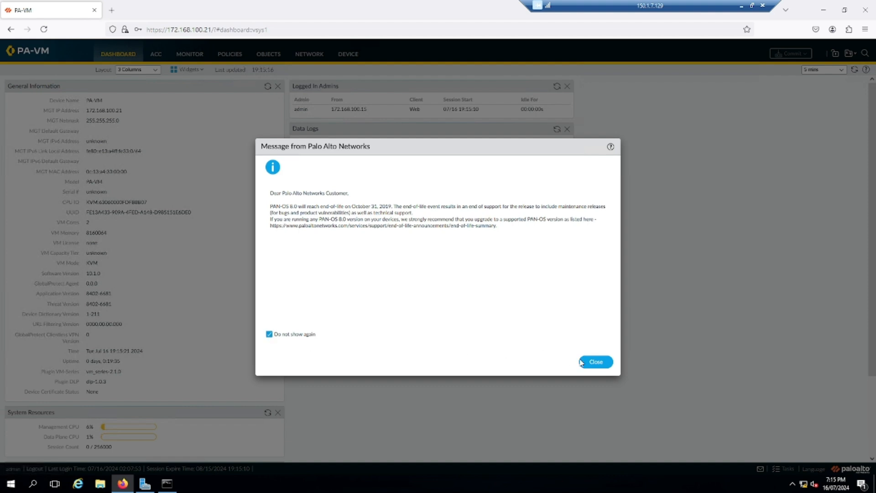
{"action": "left_click", "coordinate": [594, 363]}
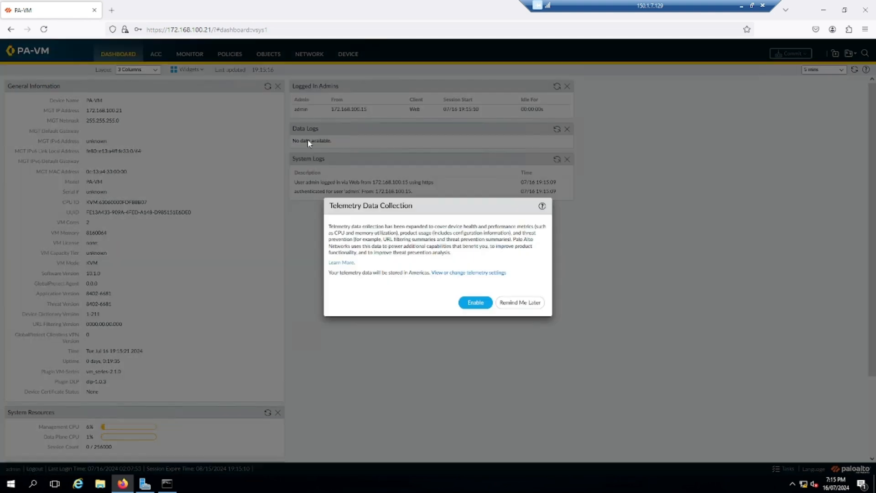
{"action": "left_click", "coordinate": [529, 304]}
{"action": "left_click", "coordinate": [355, 55]}
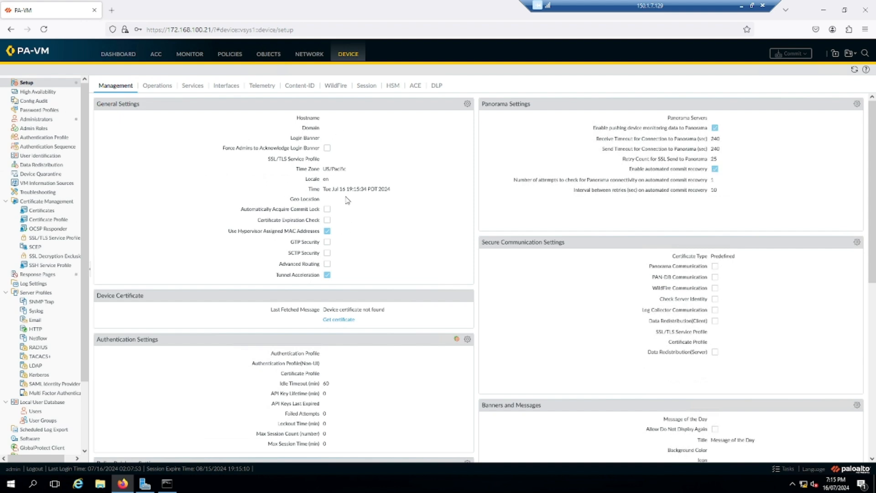
Step: Reopen General Settings and re-enter the domain sysable.com.au
{"action": "left_click", "coordinate": [467, 104]}
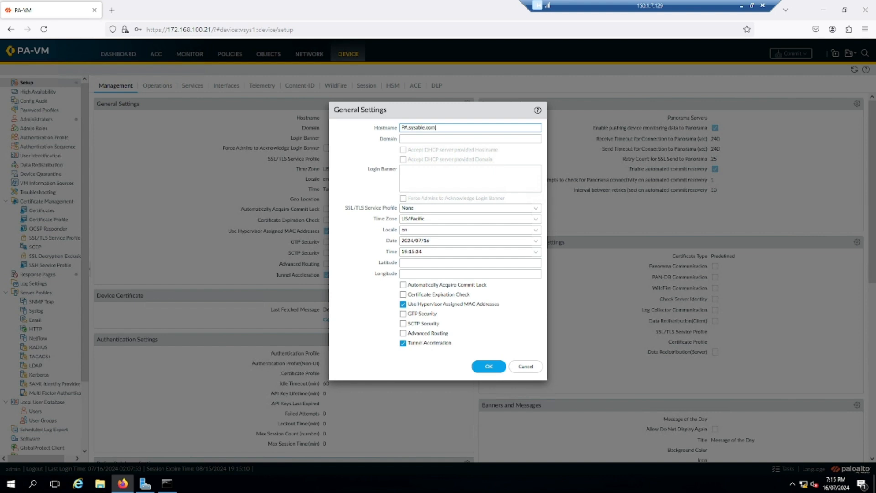
{"action": "left_click", "coordinate": [401, 139]}
{"action": "type", "text": "sysable.com.au"}
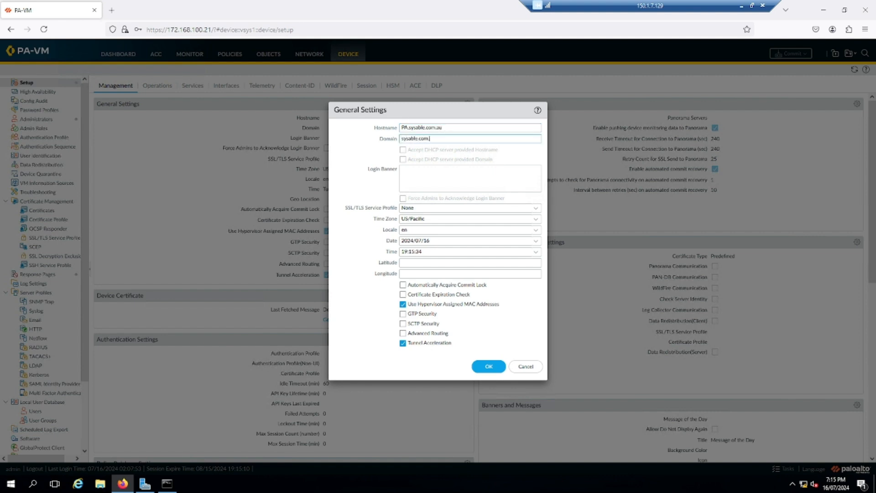
Step: Set the time zone to Australia/Melbourne and save the general settings
{"action": "left_click", "coordinate": [534, 220]}
{"action": "scroll", "coordinate": [462, 304], "scroll_direction": "down", "scroll_amount": 10}
{"action": "scroll", "coordinate": [462, 303], "scroll_direction": "down", "scroll_amount": 20}
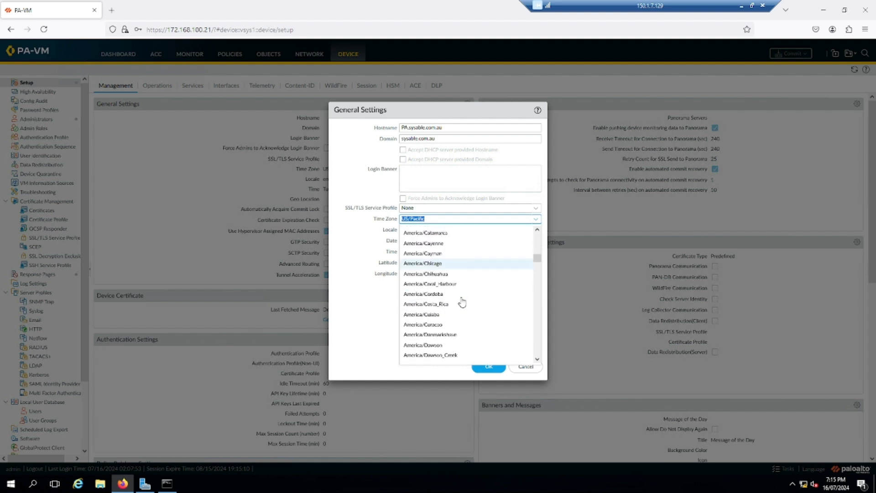
{"action": "scroll", "coordinate": [463, 303], "scroll_direction": "down", "scroll_amount": 20}
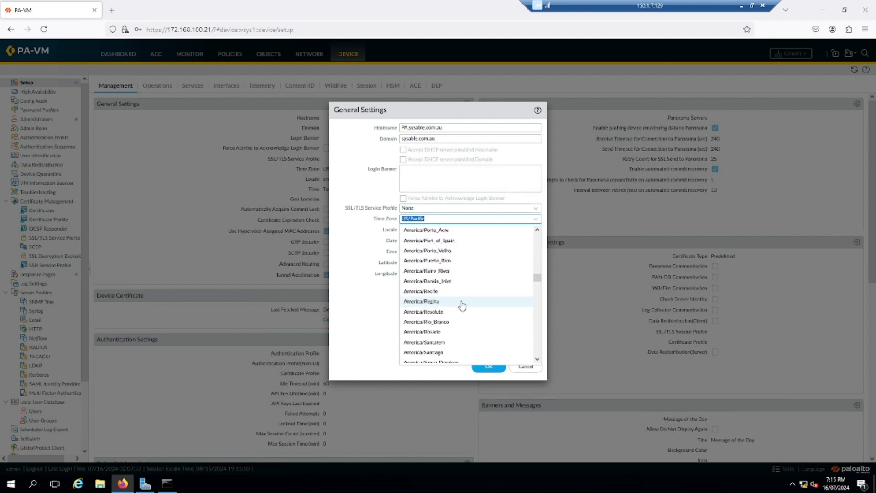
{"action": "scroll", "coordinate": [459, 310], "scroll_direction": "down", "scroll_amount": 20}
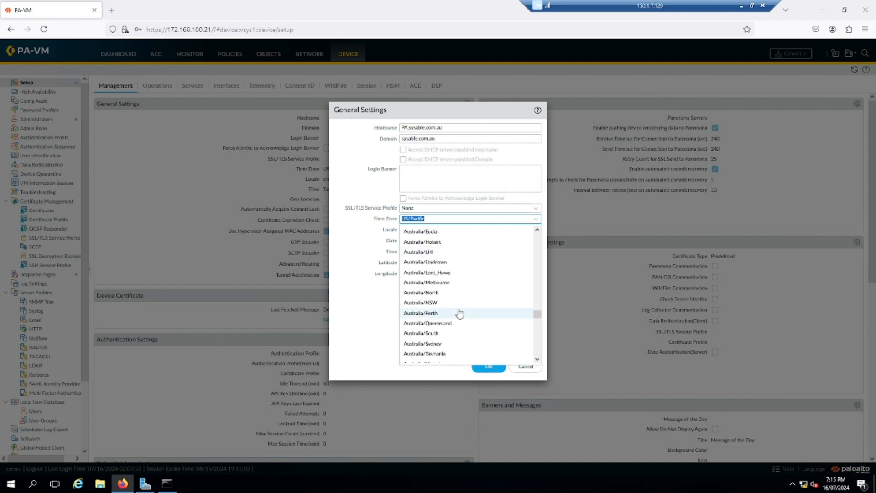
{"action": "left_click", "coordinate": [459, 283]}
{"action": "left_click", "coordinate": [433, 250]}
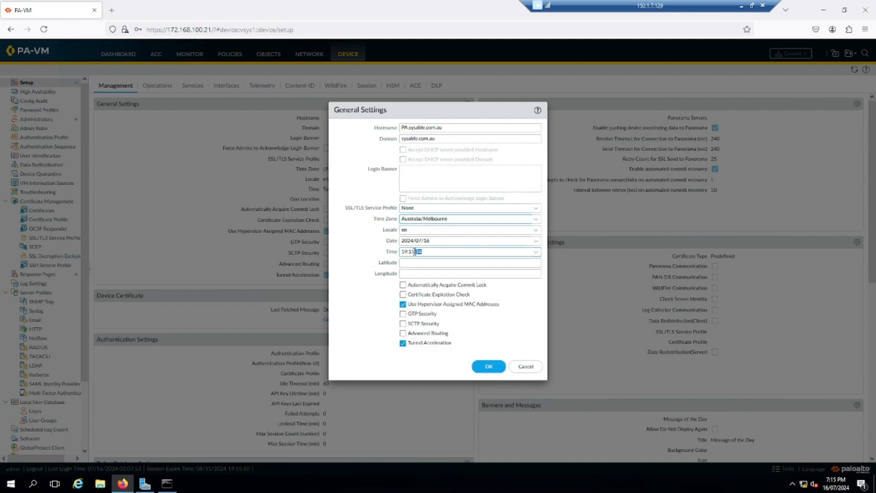
{"action": "left_click_drag", "start_coordinate": [434, 250], "coordinate": [388, 249]}
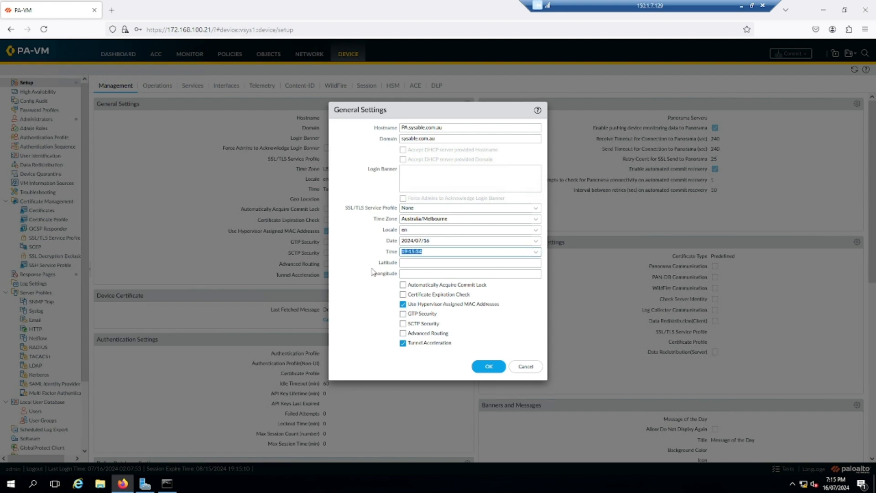
{"action": "left_click", "coordinate": [488, 366]}
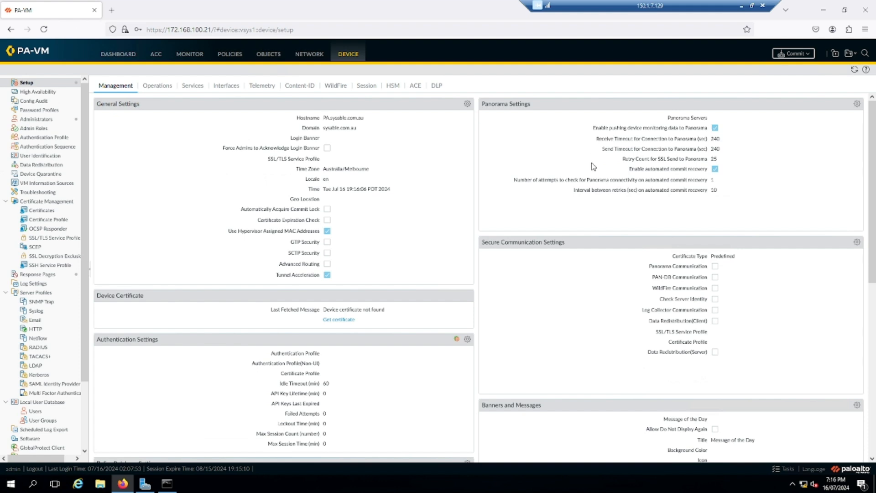
{"action": "left_click", "coordinate": [124, 29]}
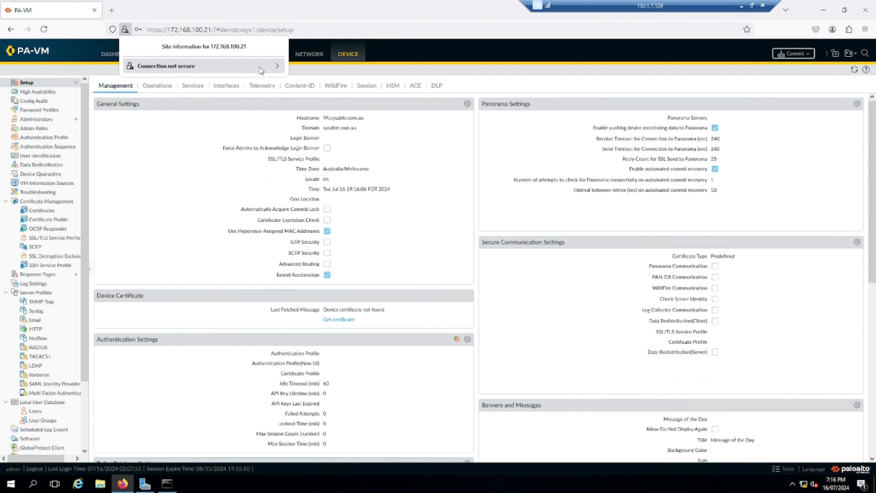
Step: Scroll through the Device Setup Management settings, then show the empty Password Profiles list
{"action": "left_click", "coordinate": [150, 314]}
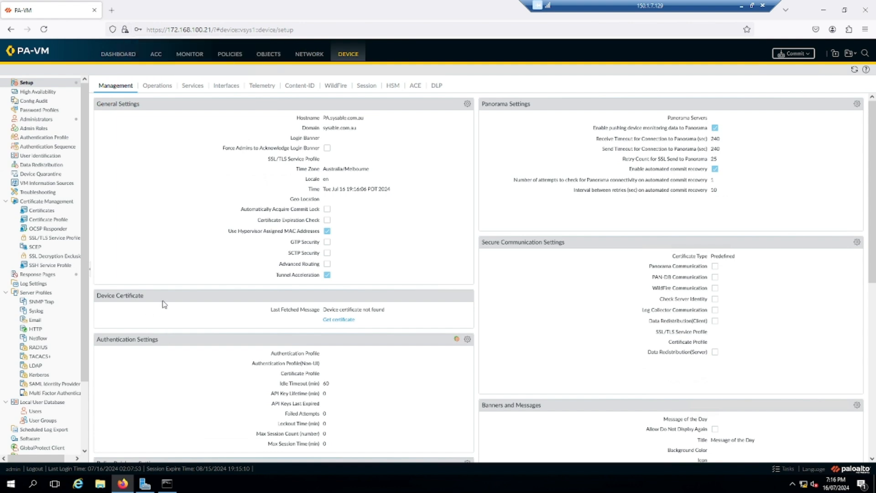
{"action": "scroll", "coordinate": [162, 307], "scroll_direction": "down", "scroll_amount": 2}
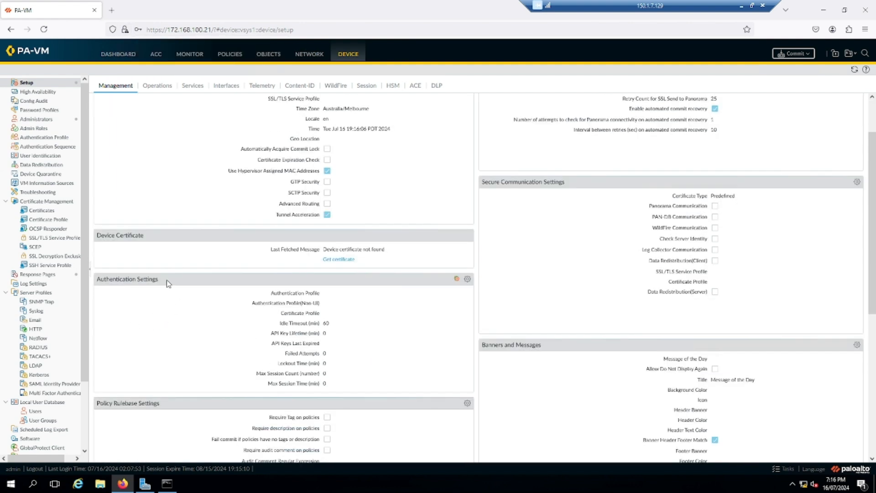
{"action": "scroll", "coordinate": [174, 291], "scroll_direction": "down", "scroll_amount": 2}
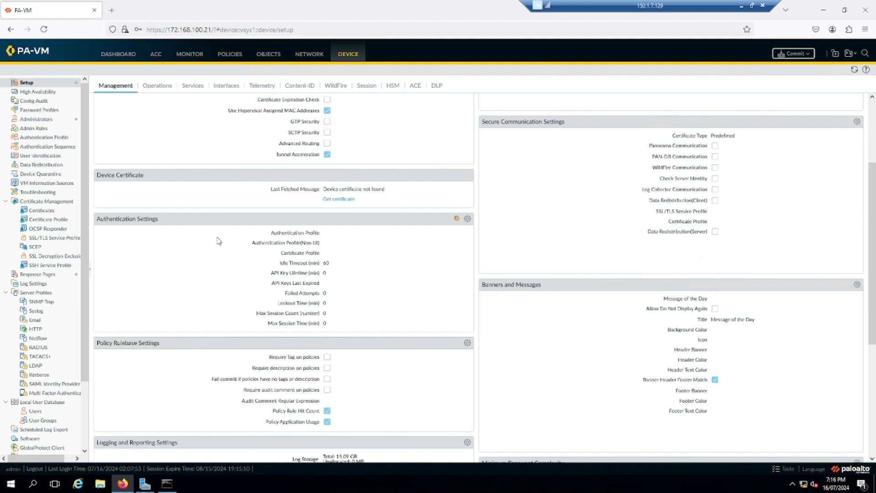
{"action": "scroll", "coordinate": [210, 276], "scroll_direction": "down", "scroll_amount": 3}
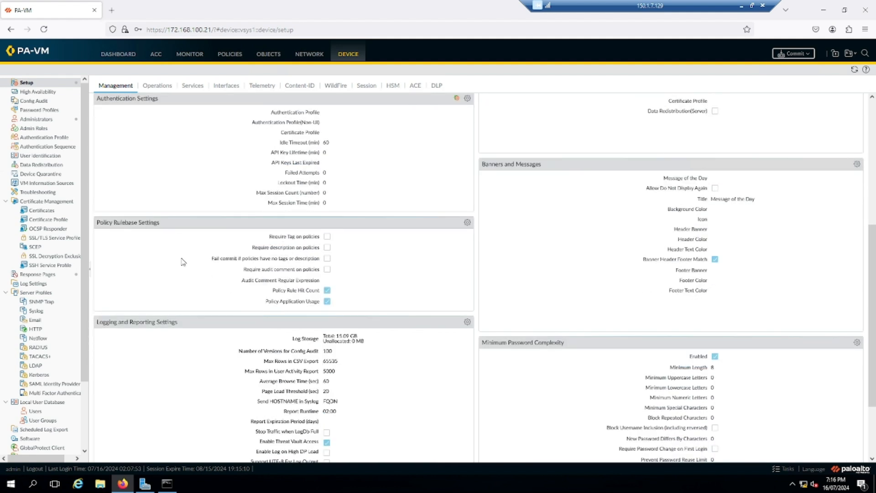
{"action": "scroll", "coordinate": [187, 296], "scroll_direction": "down", "scroll_amount": 3}
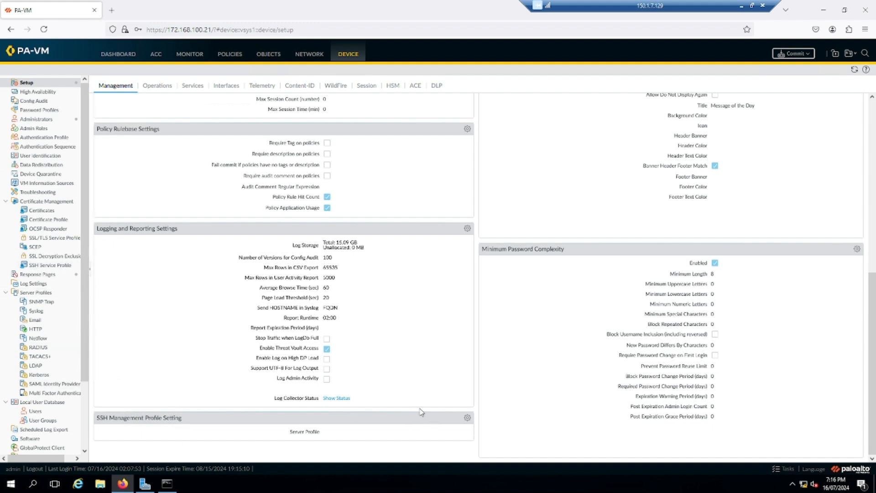
{"action": "scroll", "coordinate": [565, 385], "scroll_direction": "up", "scroll_amount": 7}
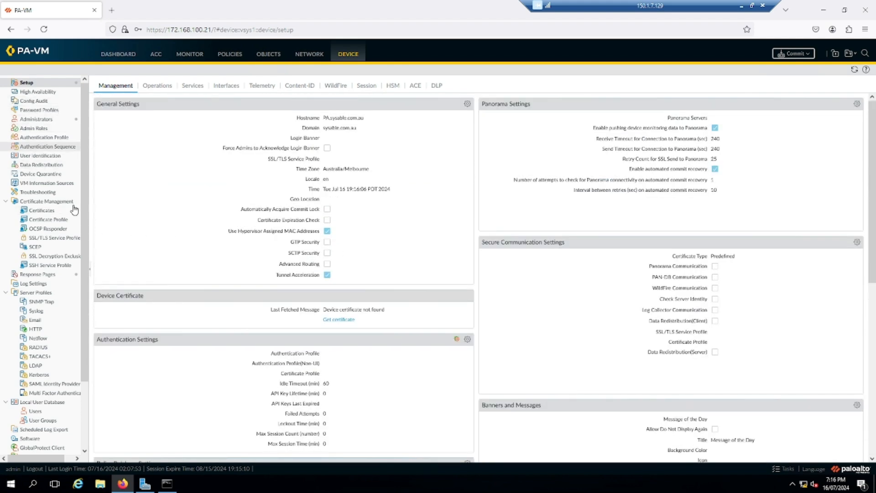
{"action": "left_click", "coordinate": [51, 110]}
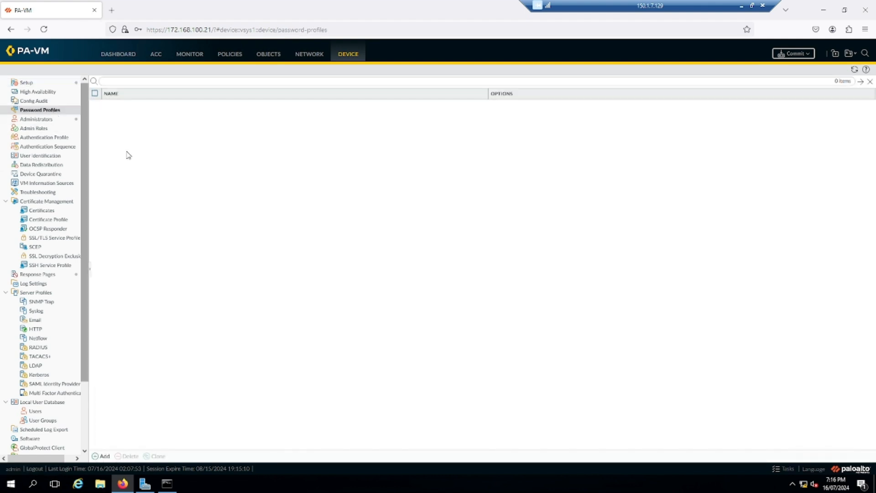
Step: Cancel a new password profile and switch to the Administrators list with its single superuser
{"action": "left_click", "coordinate": [101, 456]}
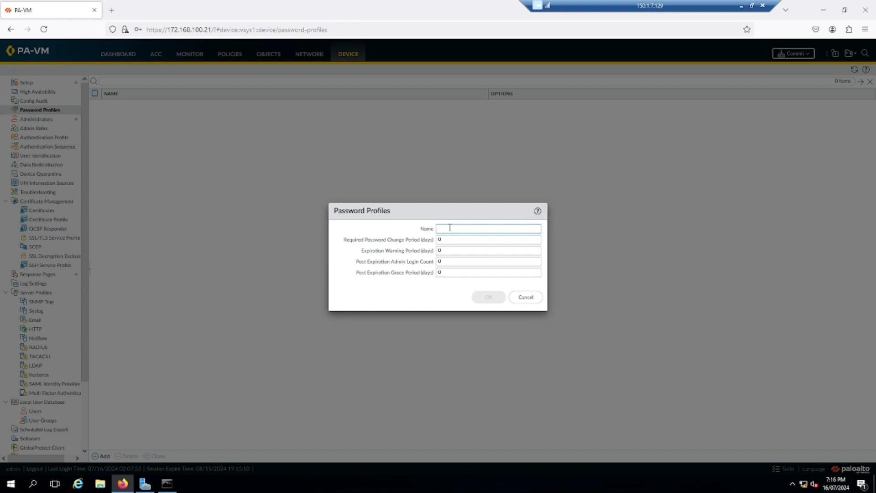
{"action": "left_click", "coordinate": [526, 297]}
{"action": "left_click", "coordinate": [49, 120]}
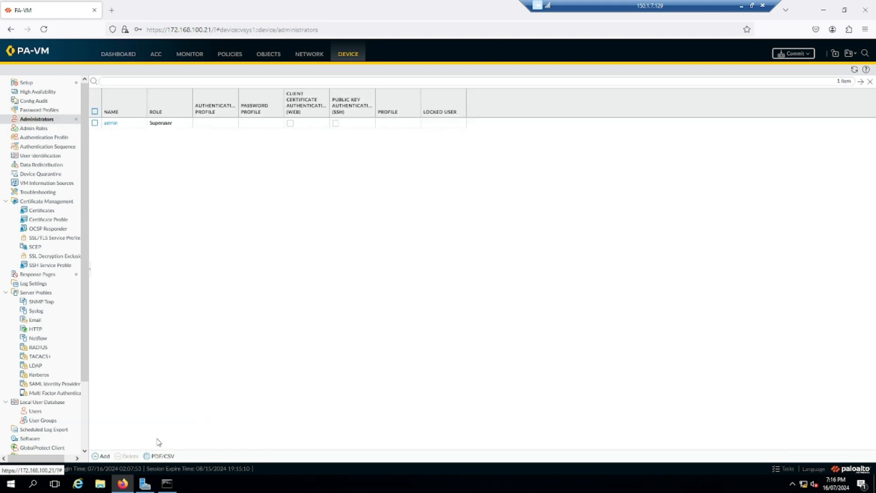
Step: Start a new administrator account with no authentication profile and a Device administrator role
{"action": "left_click", "coordinate": [102, 456]}
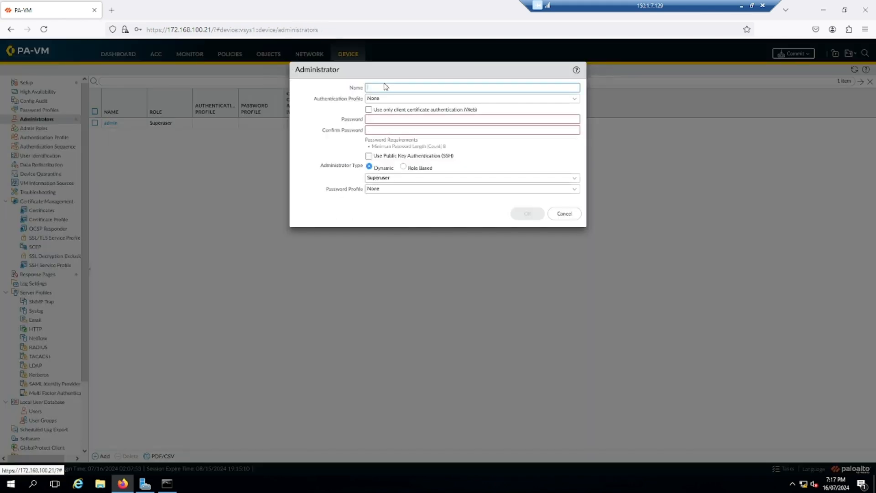
{"action": "left_click", "coordinate": [576, 99]}
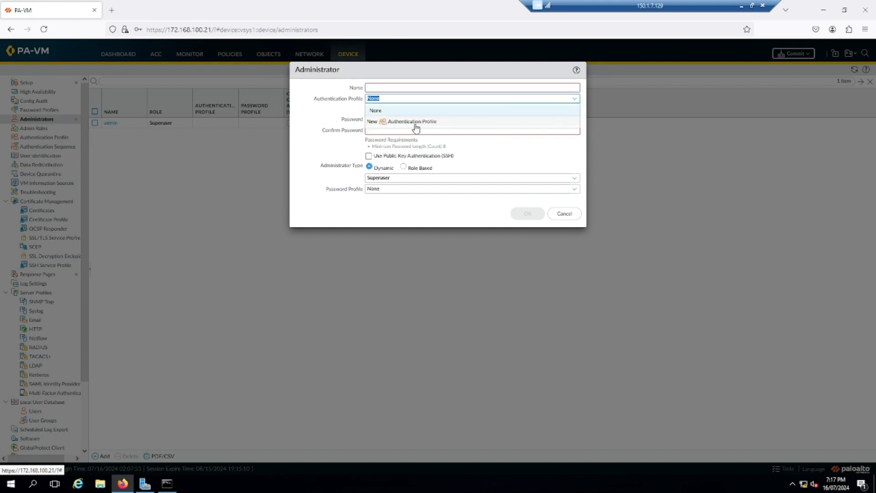
{"action": "left_click", "coordinate": [342, 143]}
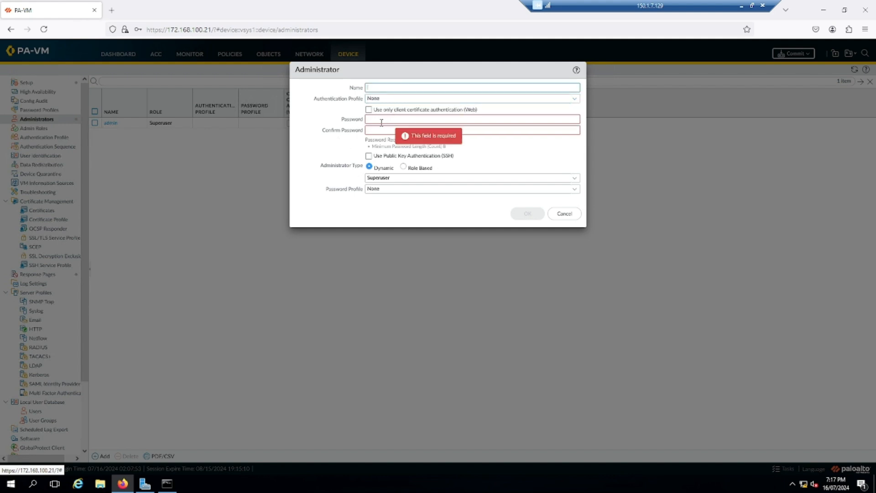
{"action": "left_click", "coordinate": [384, 119]}
{"action": "left_click", "coordinate": [345, 132]}
{"action": "left_click", "coordinate": [319, 178]}
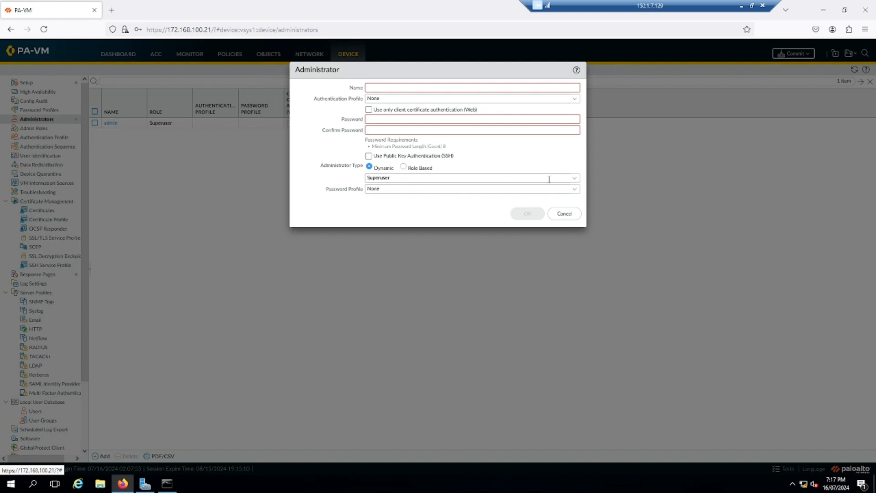
{"action": "left_click", "coordinate": [574, 180]}
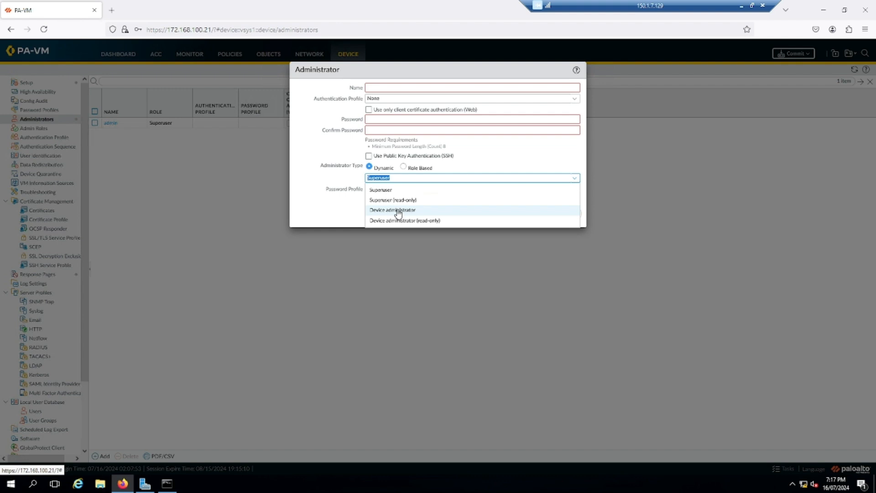
{"action": "left_click", "coordinate": [398, 211]}
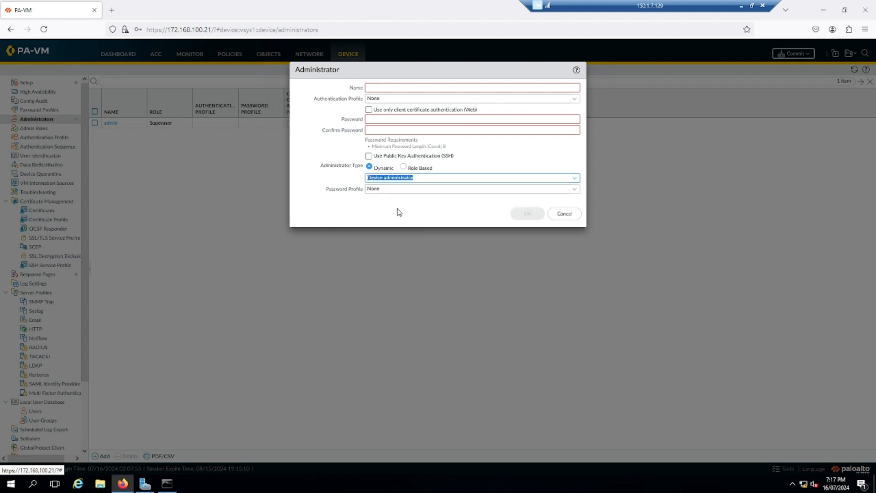
Step: Enter the new administrator's username, password and password confirmation
{"action": "left_click", "coordinate": [431, 87]}
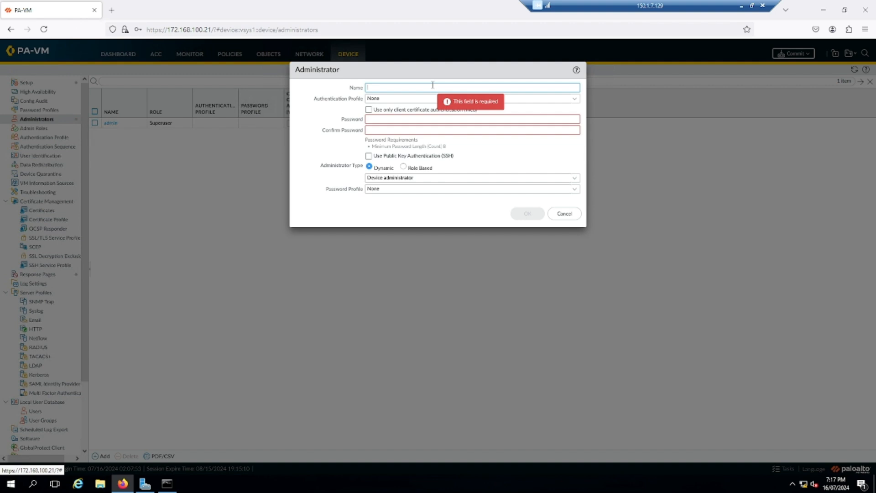
{"action": "key", "text": "Tab"}
{"action": "key", "text": "Tab"}
{"action": "key", "text": "Tab"}
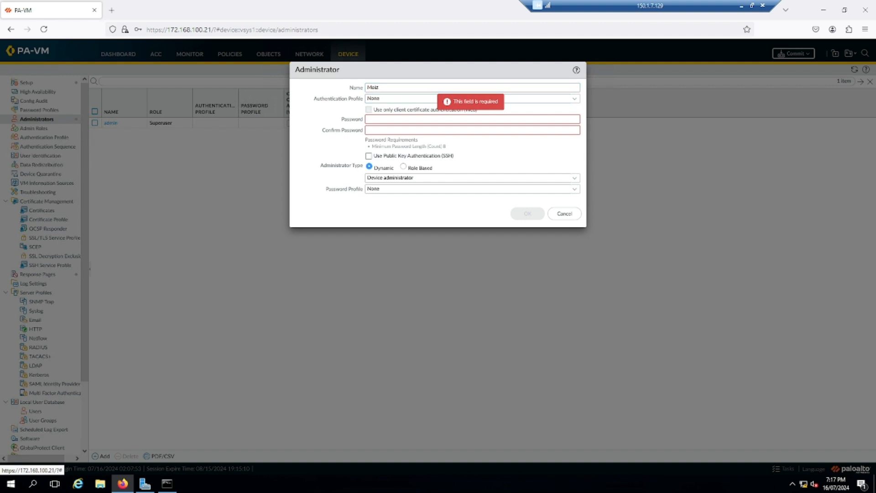
{"action": "type", "text": "•••••••"}
{"action": "key", "text": "Tab"}
{"action": "type", "text": "•••"}
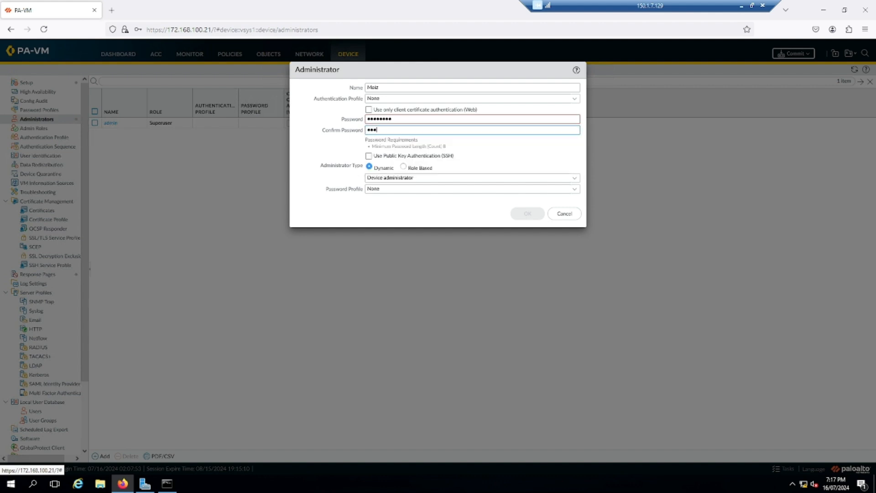
{"action": "type", "text": "•••••"}
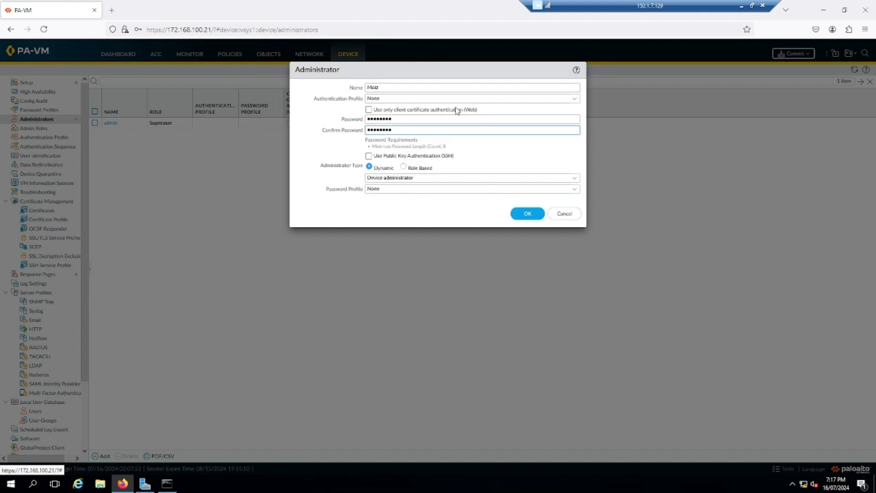
Step: Set the role to Device administrator (read-only) with no password profile, and save the account
{"action": "left_click", "coordinate": [574, 179]}
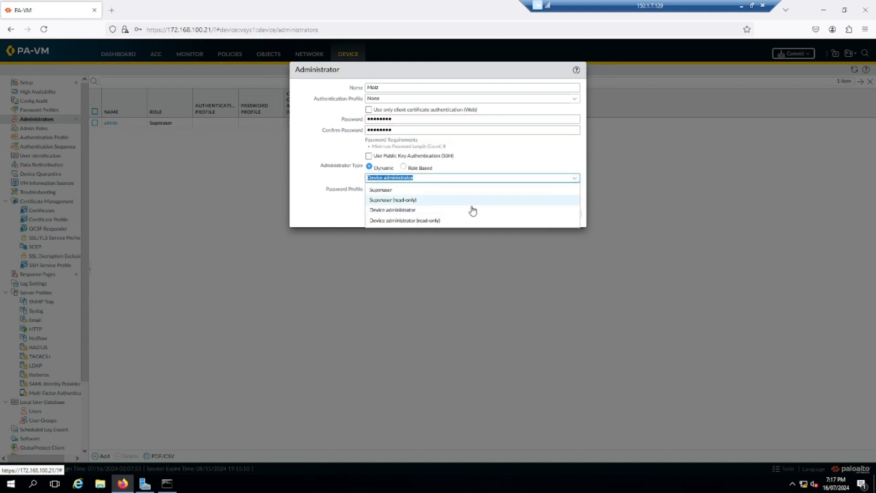
{"action": "left_click", "coordinate": [420, 221]}
{"action": "left_click", "coordinate": [428, 215]}
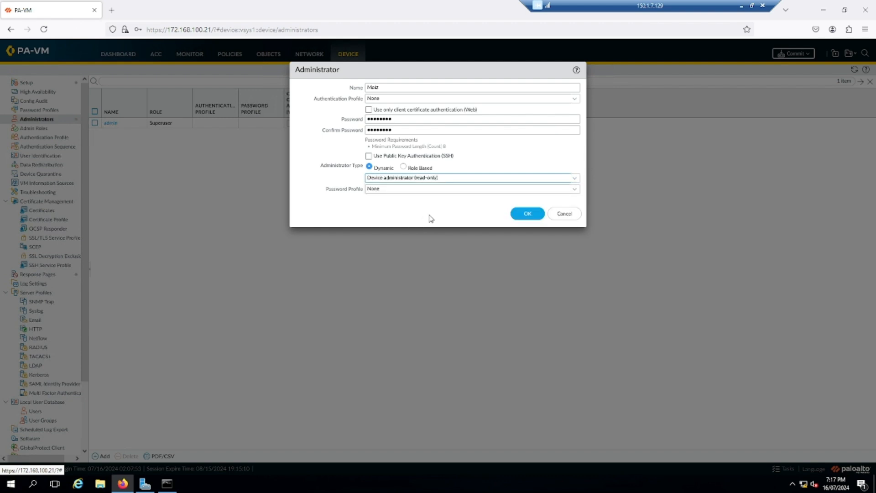
{"action": "left_click", "coordinate": [575, 190]}
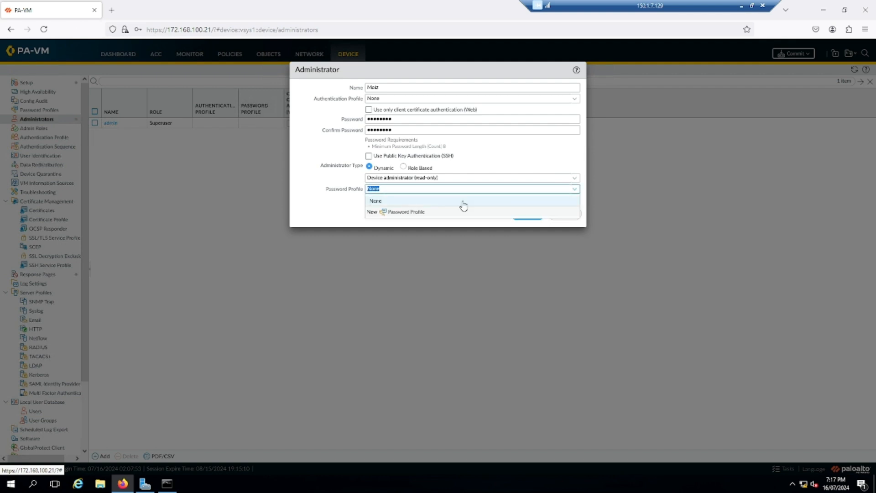
{"action": "left_click", "coordinate": [352, 213]}
{"action": "left_click", "coordinate": [524, 215]}
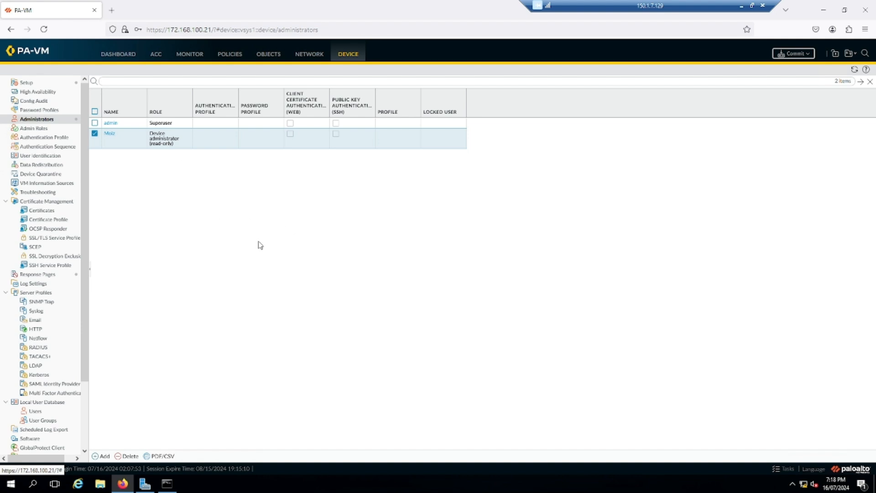
Step: Commit the pending configuration and watch the Tasks list until the commit shows Completed
{"action": "left_click", "coordinate": [807, 55]}
{"action": "left_click", "coordinate": [518, 359]}
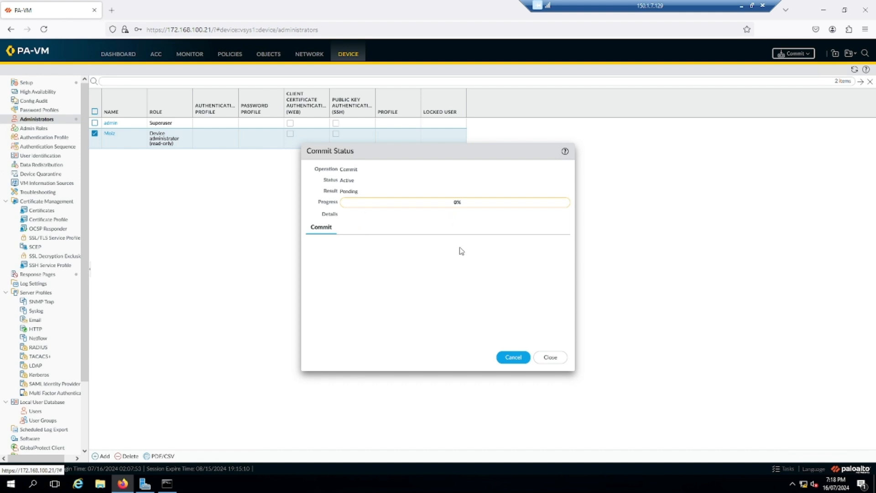
{"action": "left_click", "coordinate": [550, 357]}
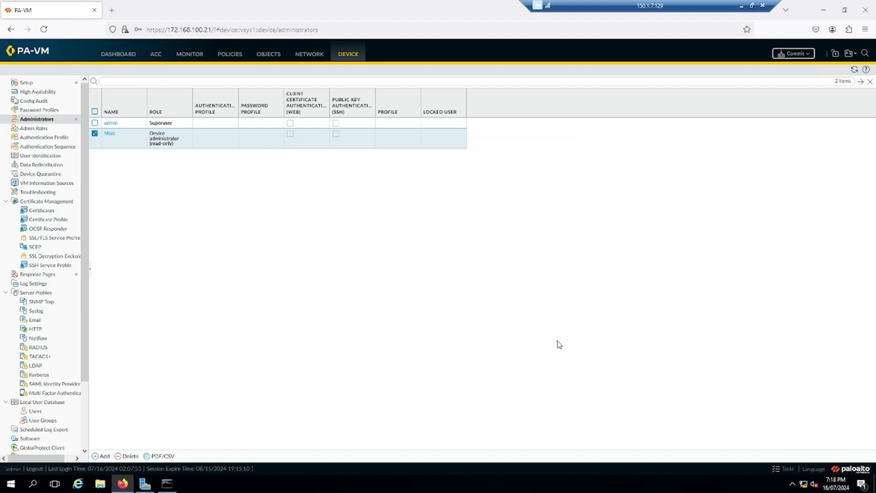
{"action": "left_click", "coordinate": [785, 470]}
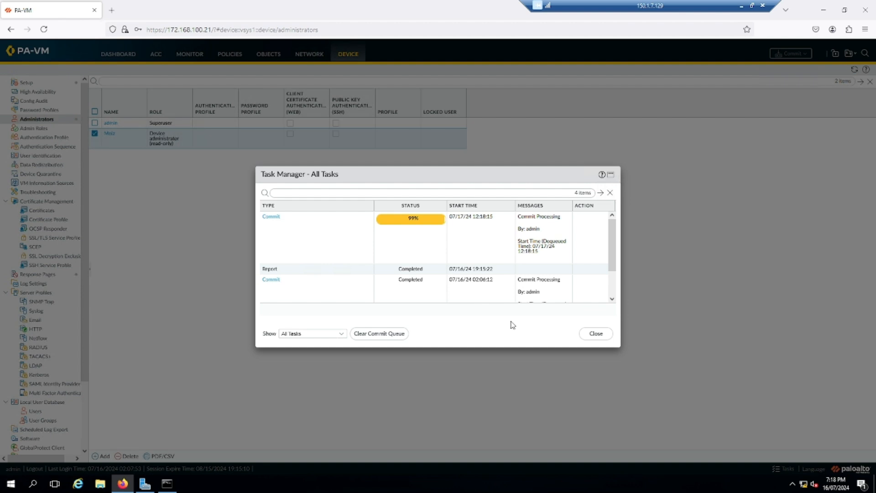
{"action": "left_click", "coordinate": [595, 334]}
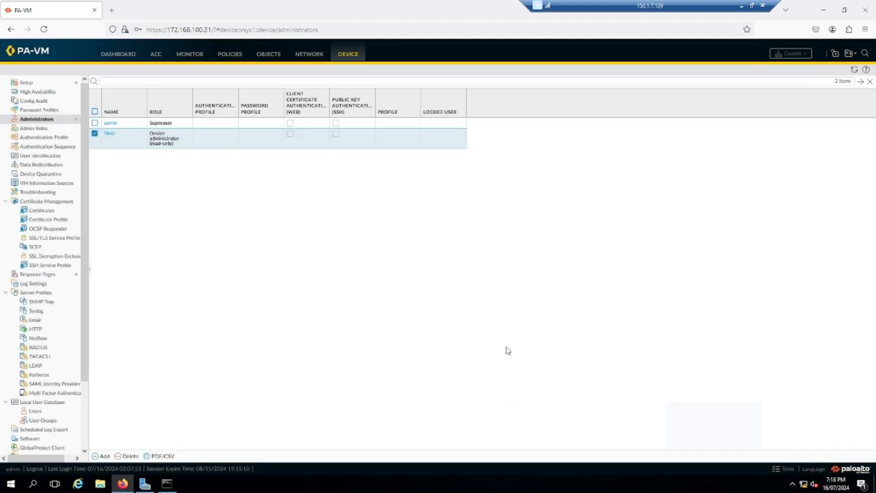
Step: Log out and sign back in with the new read-only administrator's username and password
{"action": "left_click", "coordinate": [35, 469]}
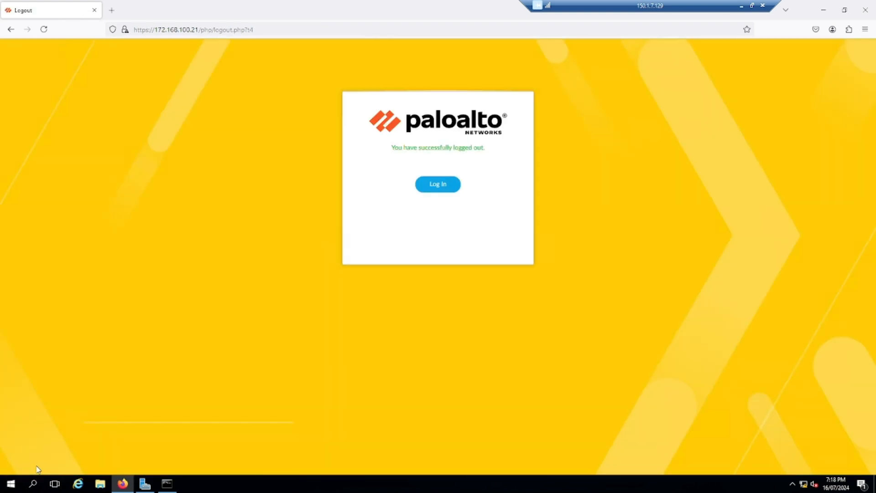
{"action": "left_click", "coordinate": [444, 185]}
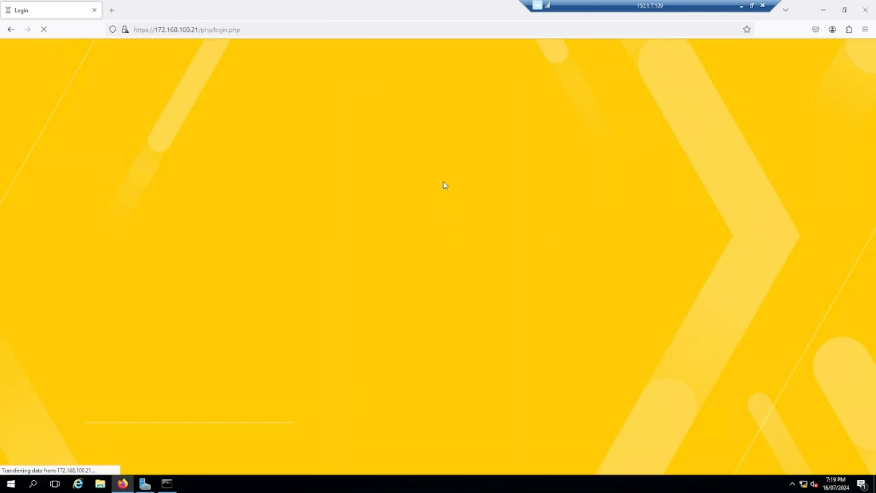
{"action": "left_click", "coordinate": [434, 187]}
{"action": "type", "text": "M"}
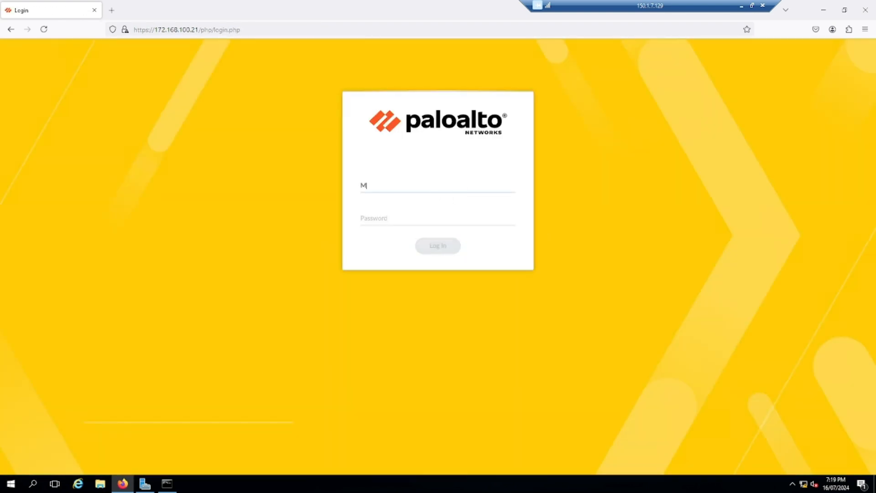
{"action": "type", "text": "•••••"}
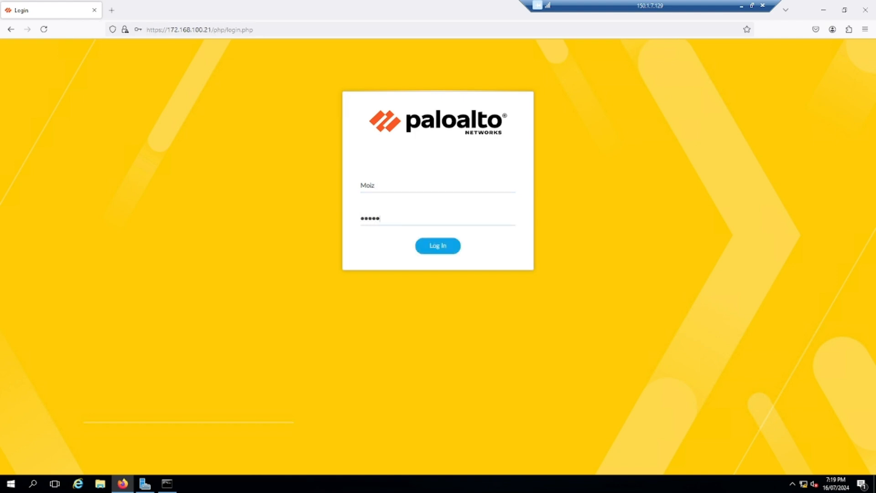
{"action": "type", "text": "•••"}
{"action": "key", "text": "Return"}
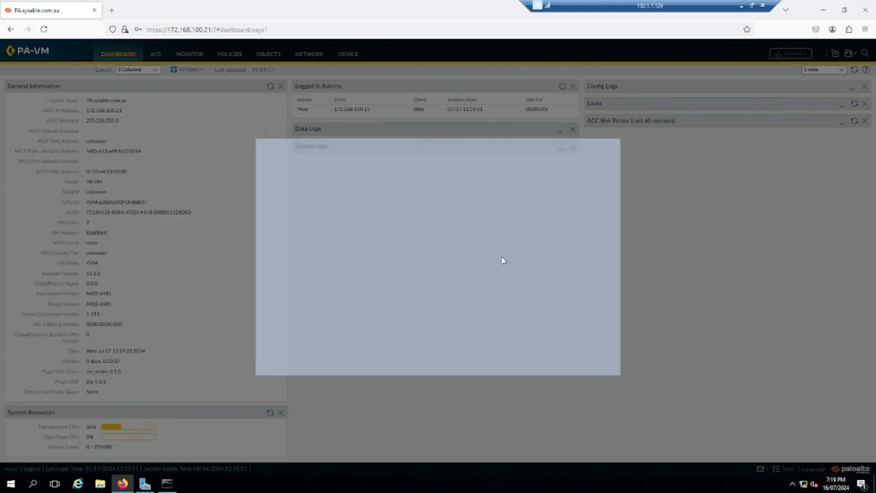
Step: Dismiss the welcome notice permanently and view the Administrators list
{"action": "left_click", "coordinate": [269, 334]}
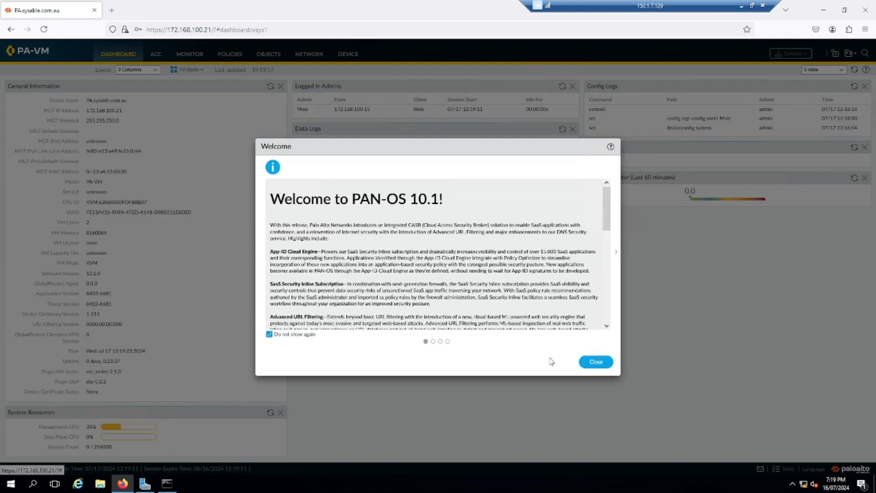
{"action": "left_click", "coordinate": [596, 362]}
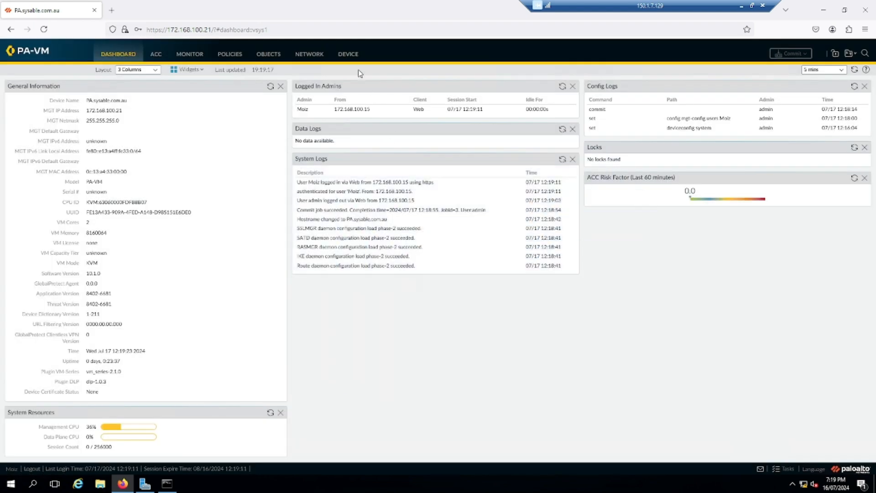
{"action": "left_click", "coordinate": [349, 55]}
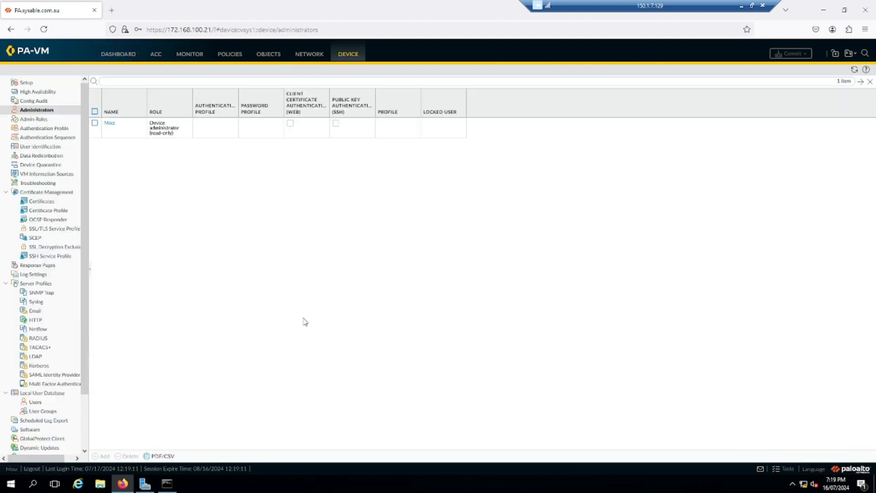
Step: Review the Device Setup Management settings, then log out of the read-only account
{"action": "left_click", "coordinate": [44, 84]}
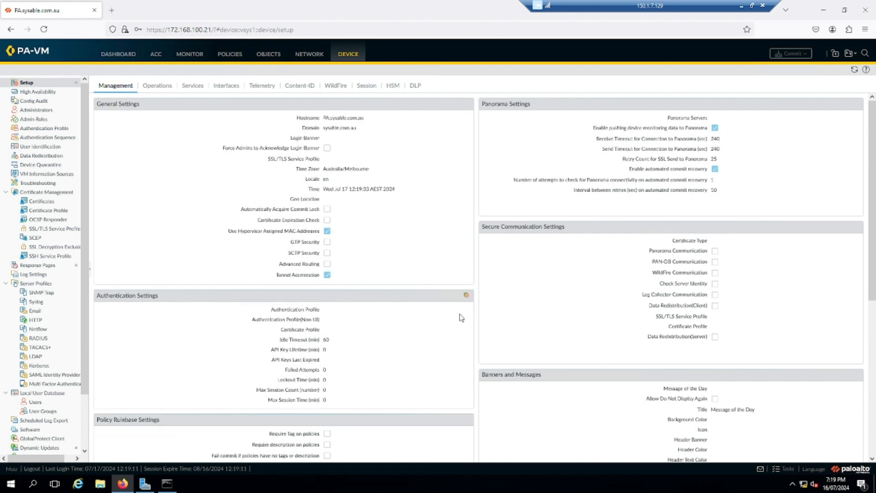
{"action": "mouse_move", "coordinate": [467, 299]}
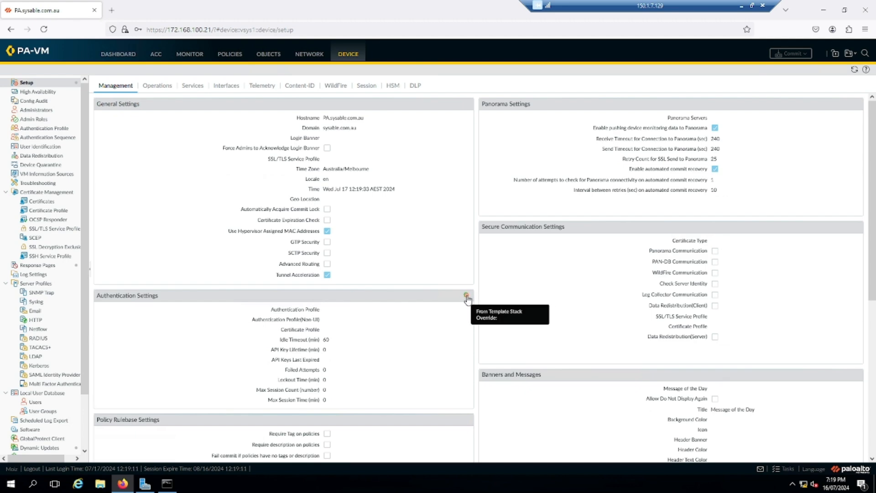
{"action": "scroll", "coordinate": [438, 317], "scroll_direction": "down", "scroll_amount": 5}
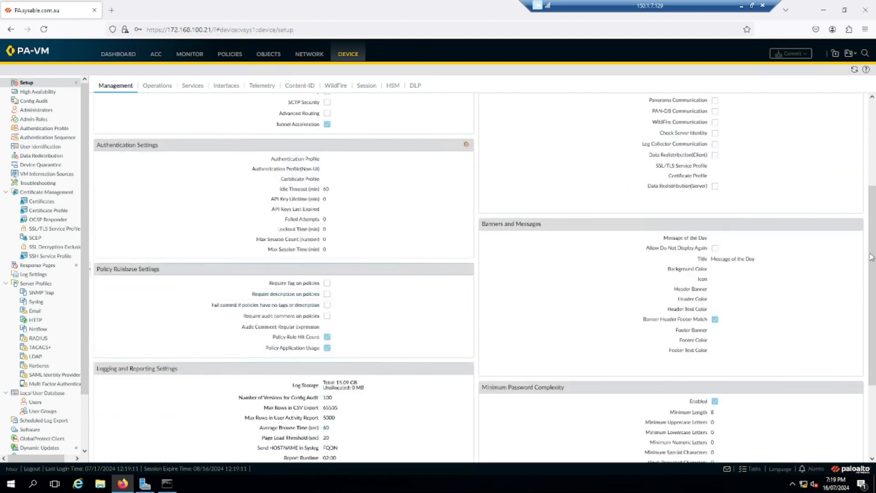
{"action": "scroll", "coordinate": [857, 276], "scroll_direction": "up", "scroll_amount": 5}
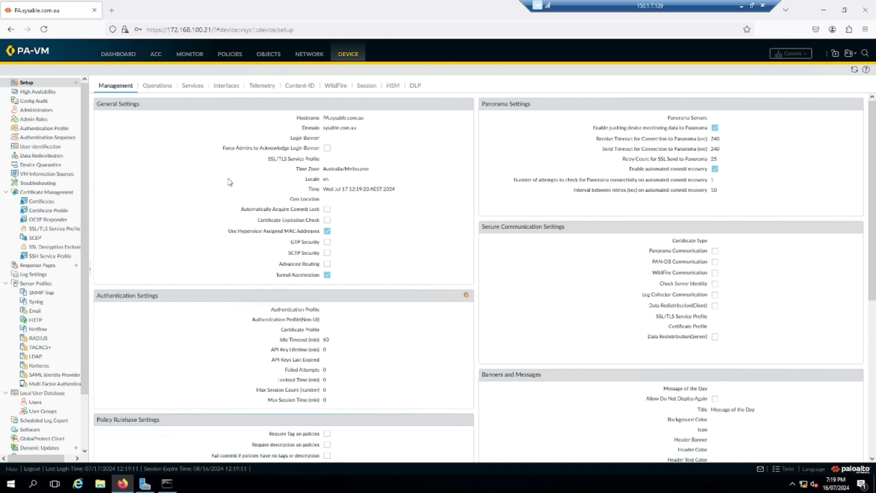
{"action": "scroll", "coordinate": [228, 207], "scroll_direction": "down", "scroll_amount": 3}
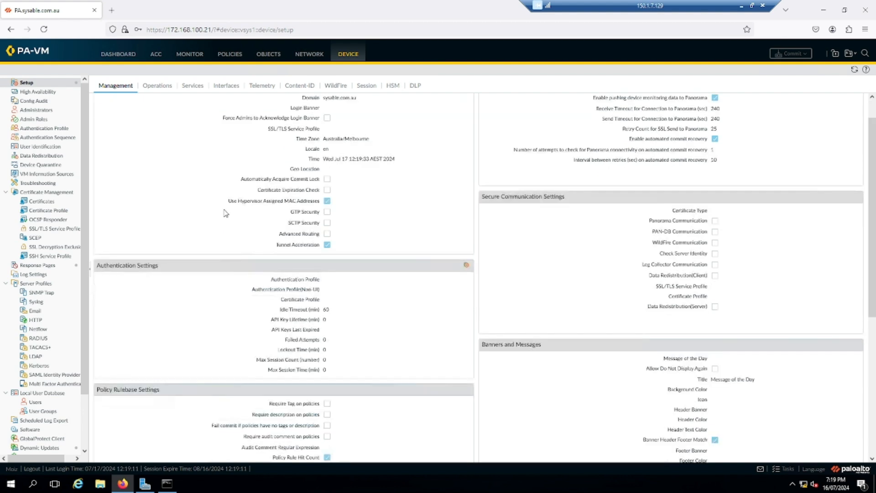
{"action": "scroll", "coordinate": [224, 213], "scroll_direction": "up", "scroll_amount": 3}
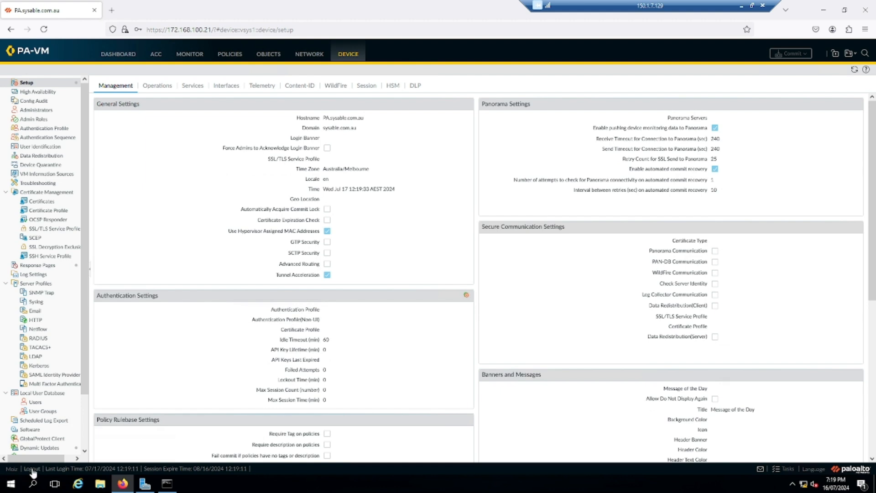
{"action": "left_click", "coordinate": [32, 468]}
Step: Log back in with the admin superuser's username and password
{"action": "left_click", "coordinate": [446, 184]}
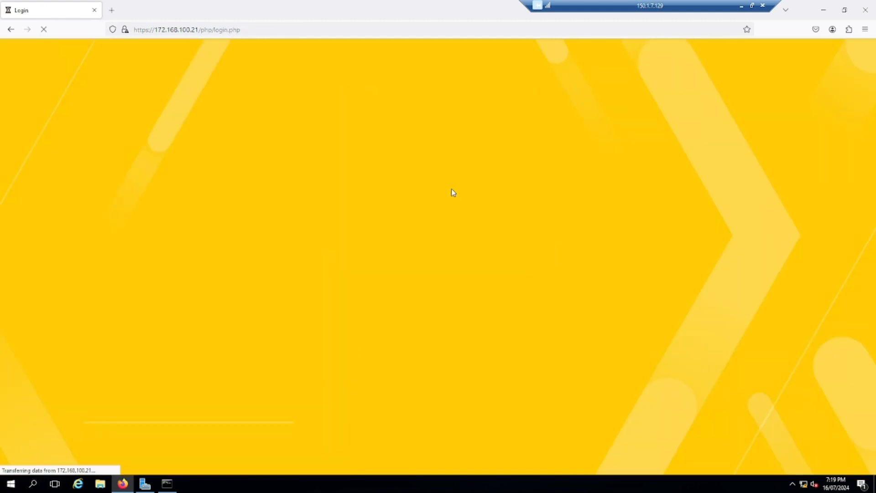
{"action": "left_click", "coordinate": [425, 182]}
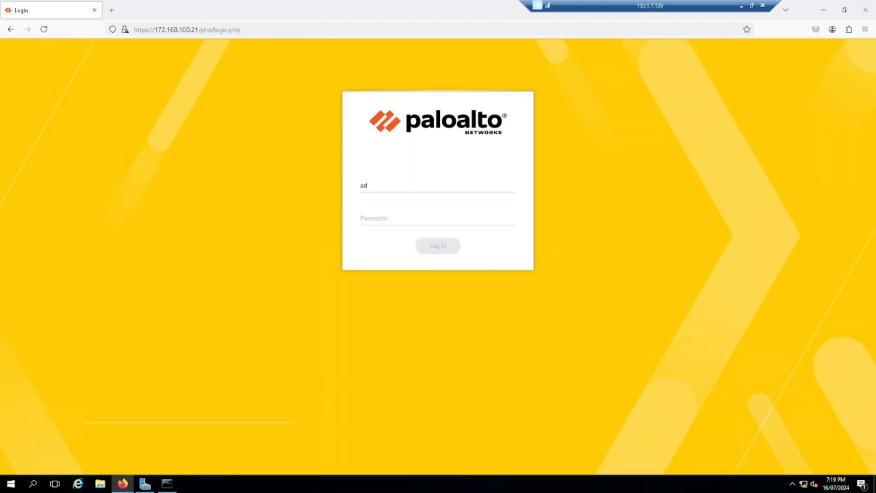
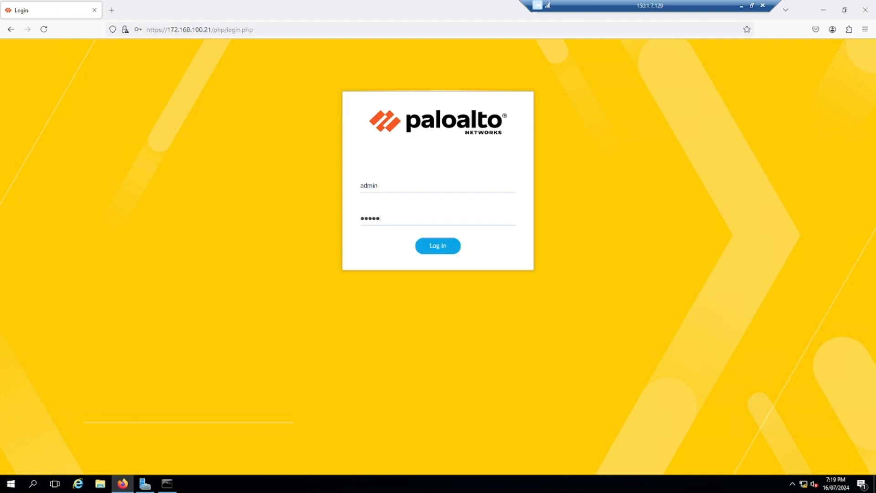
{"action": "key", "text": "Return"}
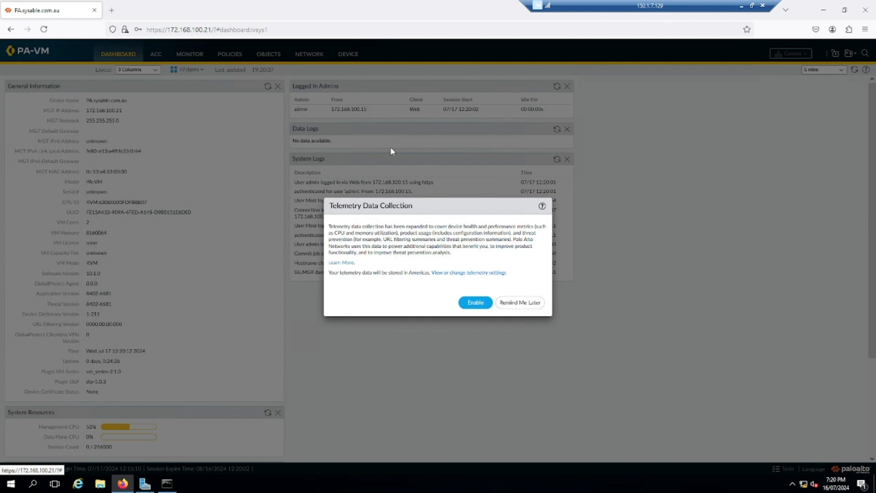
Step: Postpone telemetry, check hostname, domain and time zone on Device Setup, then return to the Dashboard
{"action": "left_click", "coordinate": [514, 304]}
{"action": "left_click", "coordinate": [351, 63]}
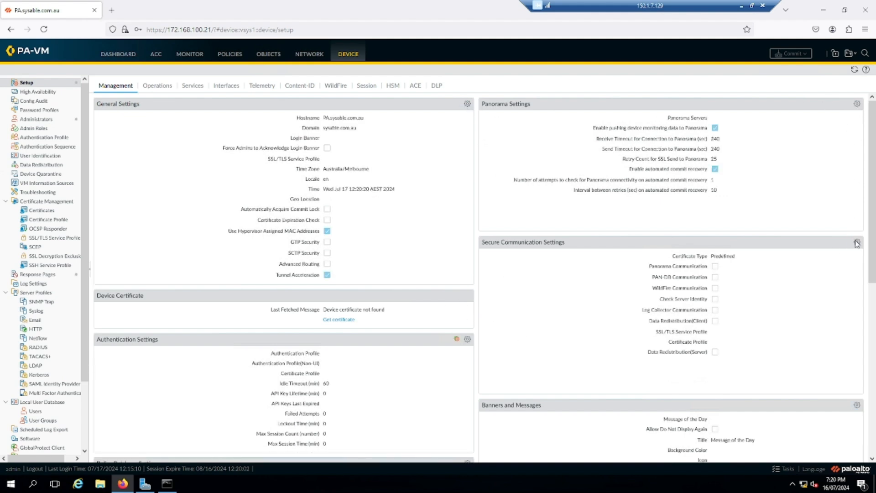
{"action": "scroll", "coordinate": [837, 274], "scroll_direction": "down", "scroll_amount": 3}
{"action": "scroll", "coordinate": [478, 296], "scroll_direction": "down", "scroll_amount": 1}
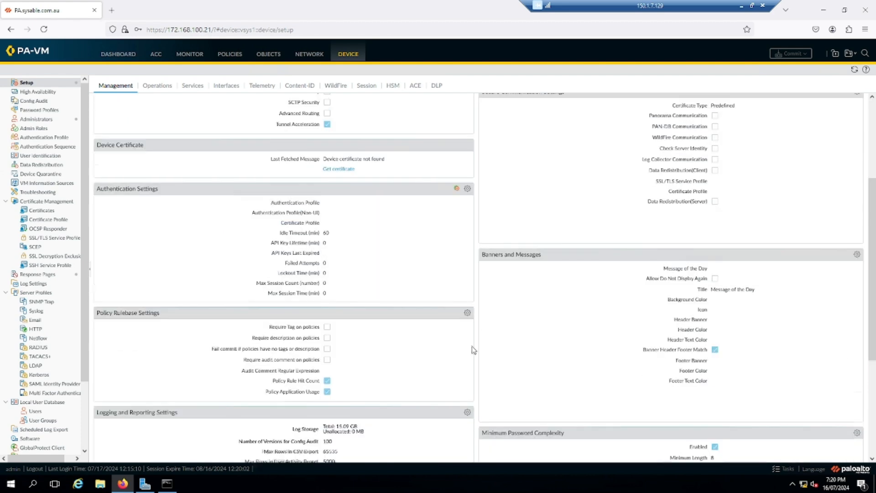
{"action": "scroll", "coordinate": [470, 349], "scroll_direction": "down", "scroll_amount": 2}
{"action": "scroll", "coordinate": [441, 347], "scroll_direction": "up", "scroll_amount": 6}
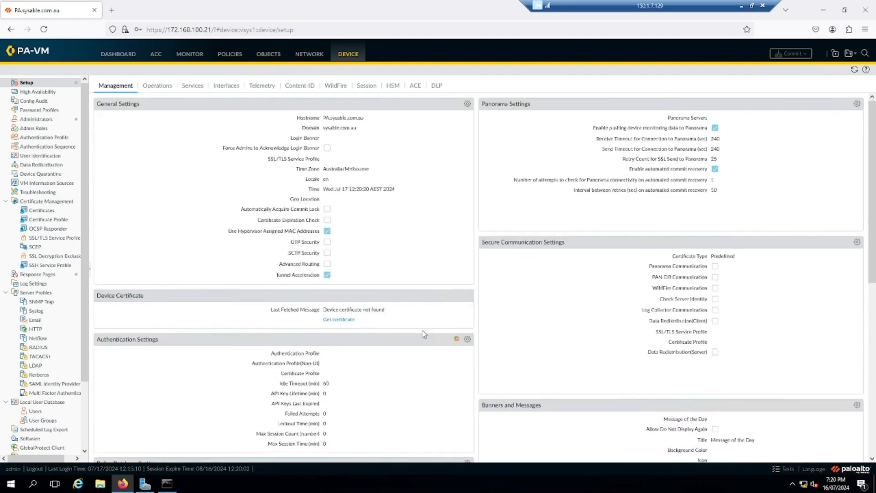
{"action": "left_click", "coordinate": [125, 58]}
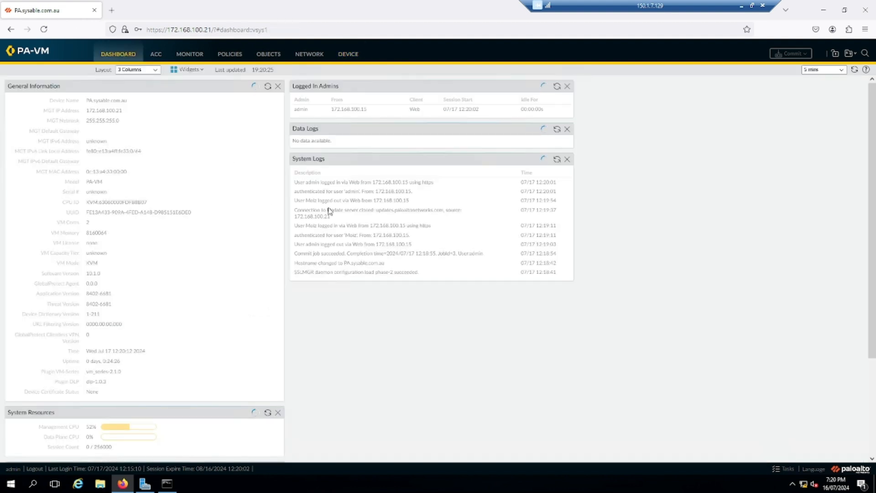